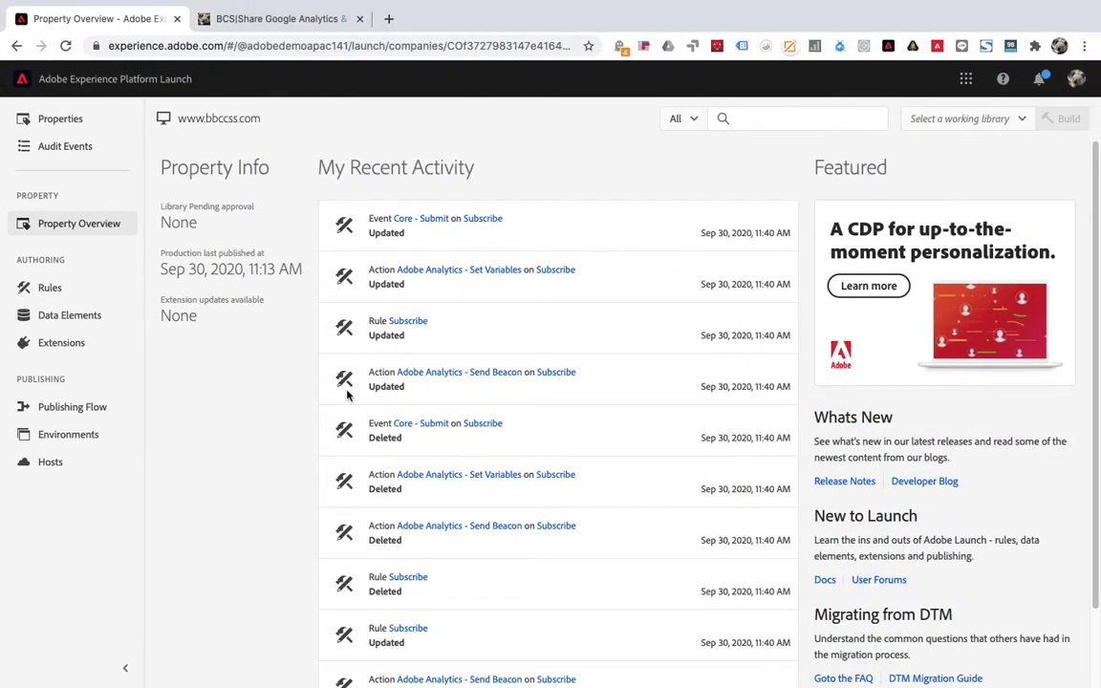
# On the BCS blog, close DevTools and click into the subscription email field.
pyautogui.click(290, 19)
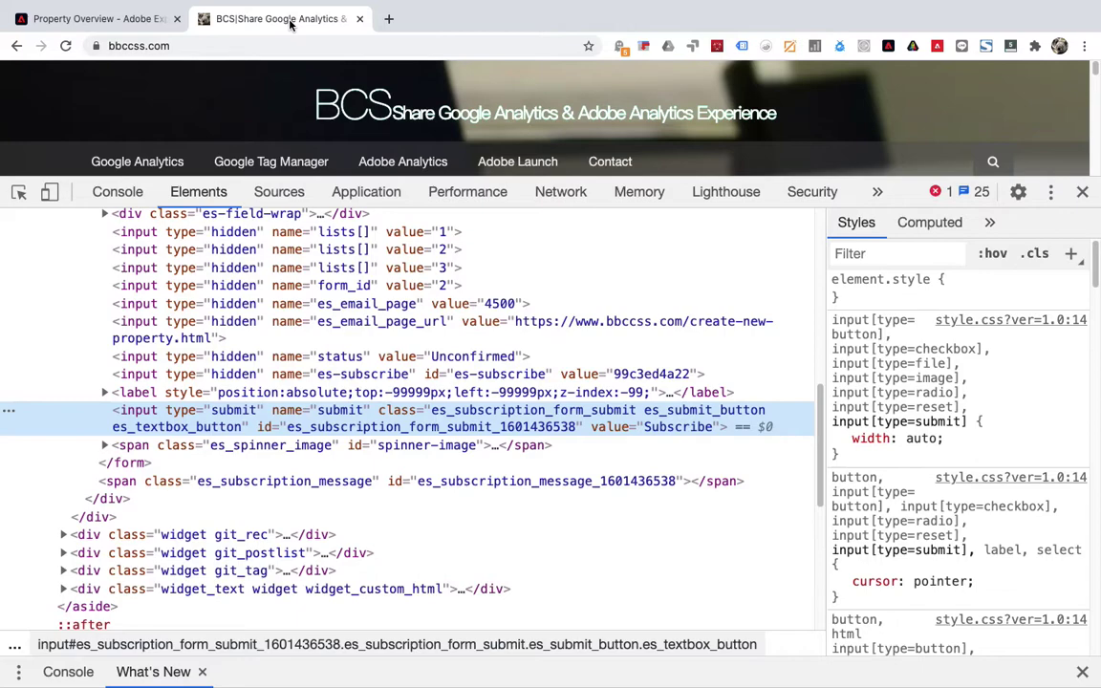
pyautogui.click(1083, 192)
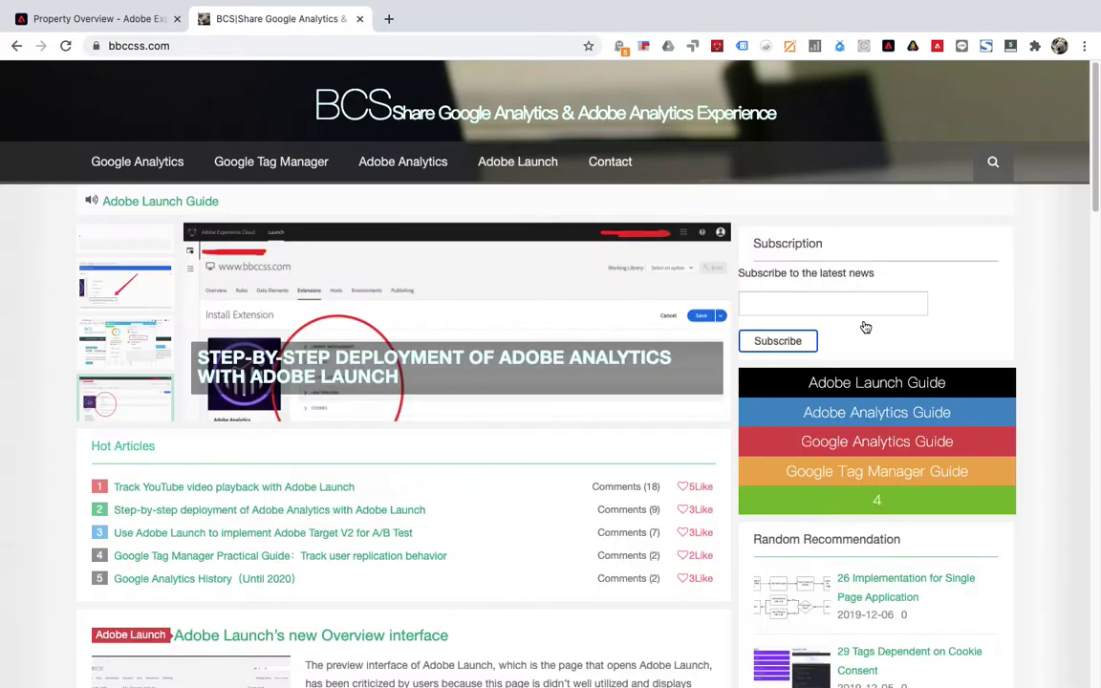
pyautogui.click(778, 340)
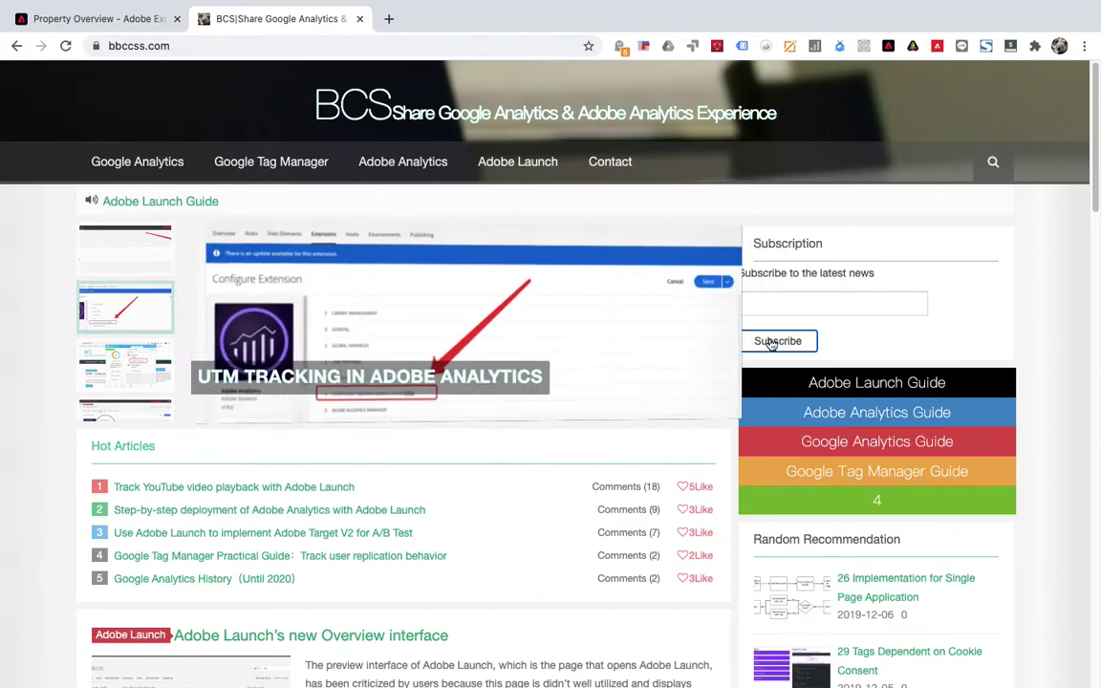
pyautogui.click(762, 302)
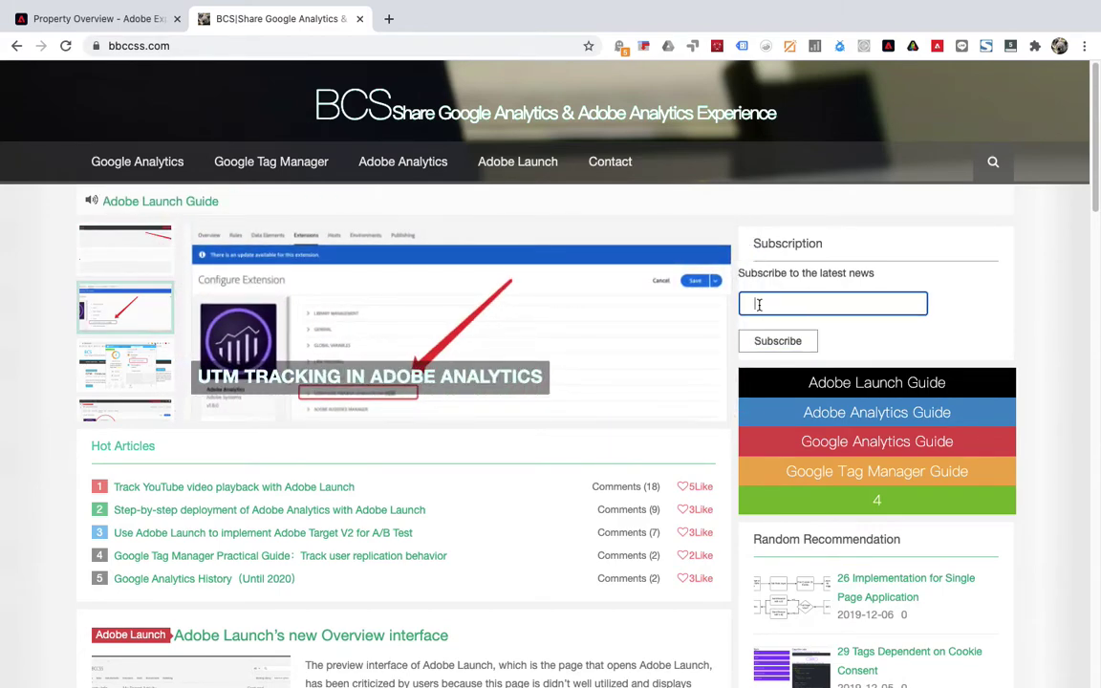
pyautogui.click(801, 344)
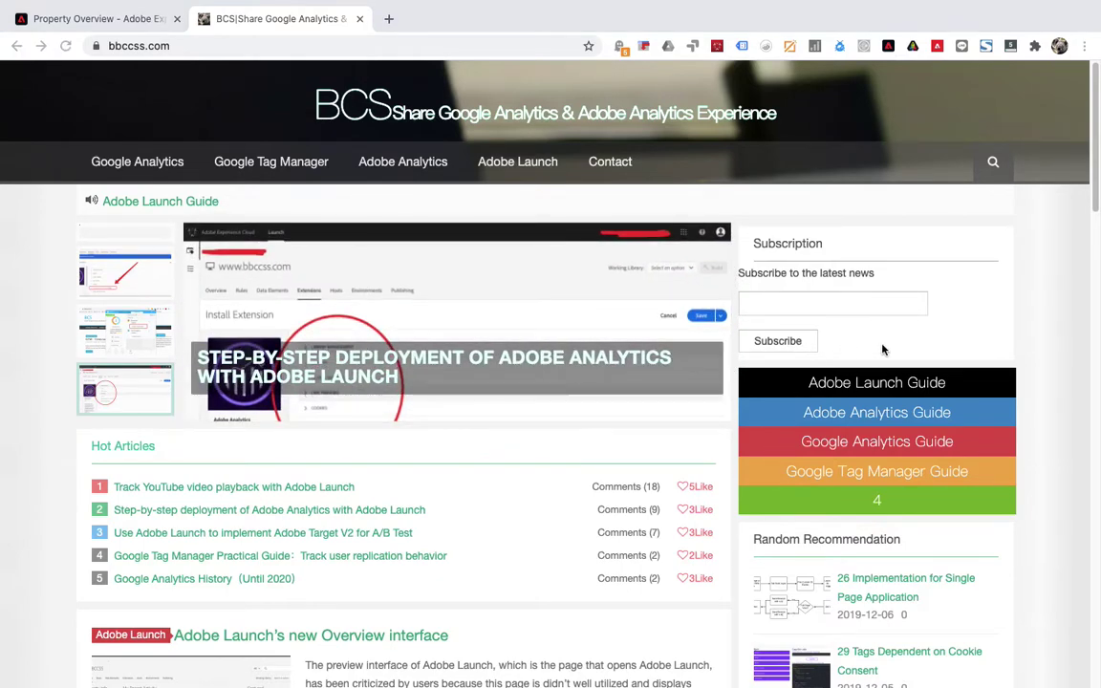
# Inspect the Subscribe button's submit input markup, then go back to the Launch tab.
pyautogui.rightClick(782, 344)
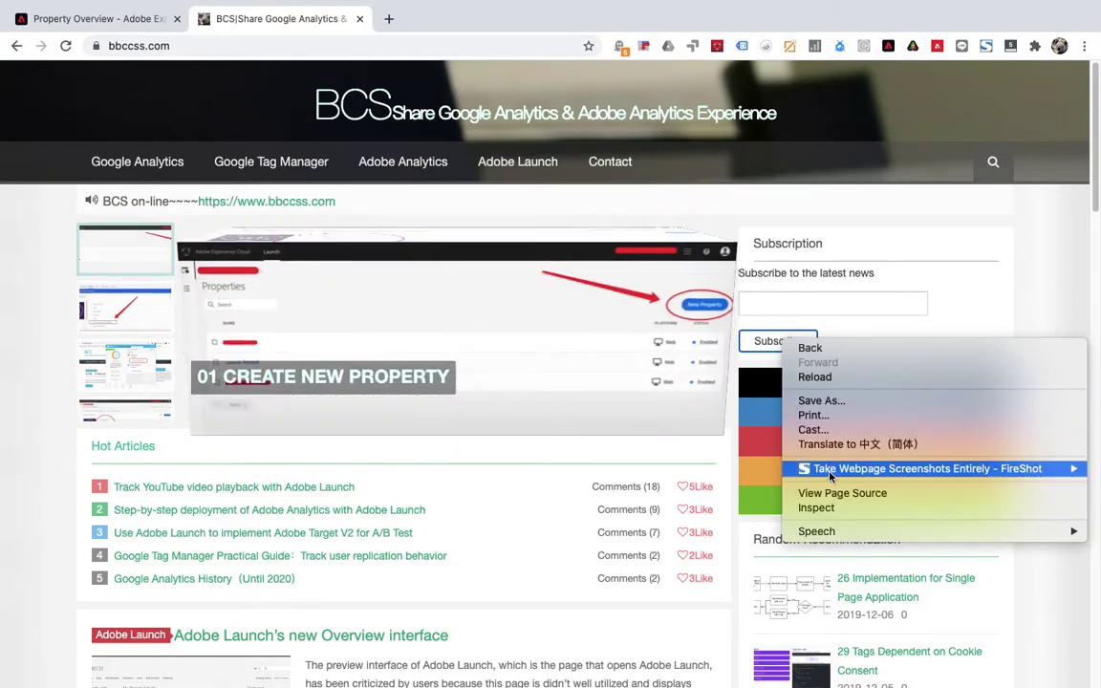
pyautogui.click(789, 386)
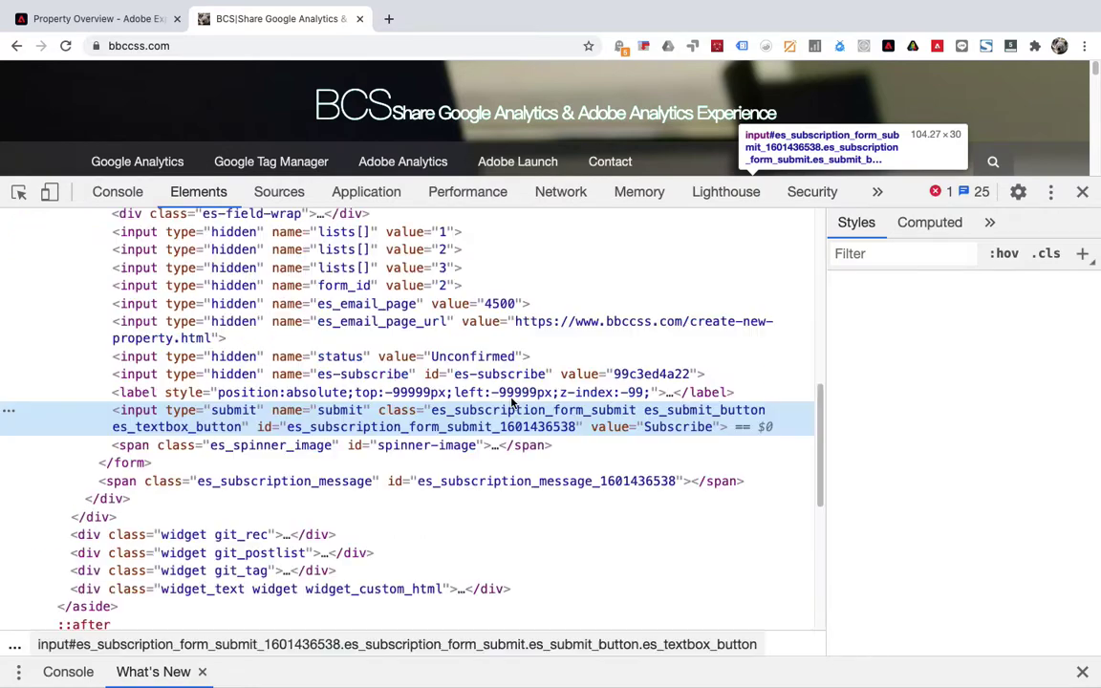
pyautogui.scroll(2, 124, 421)
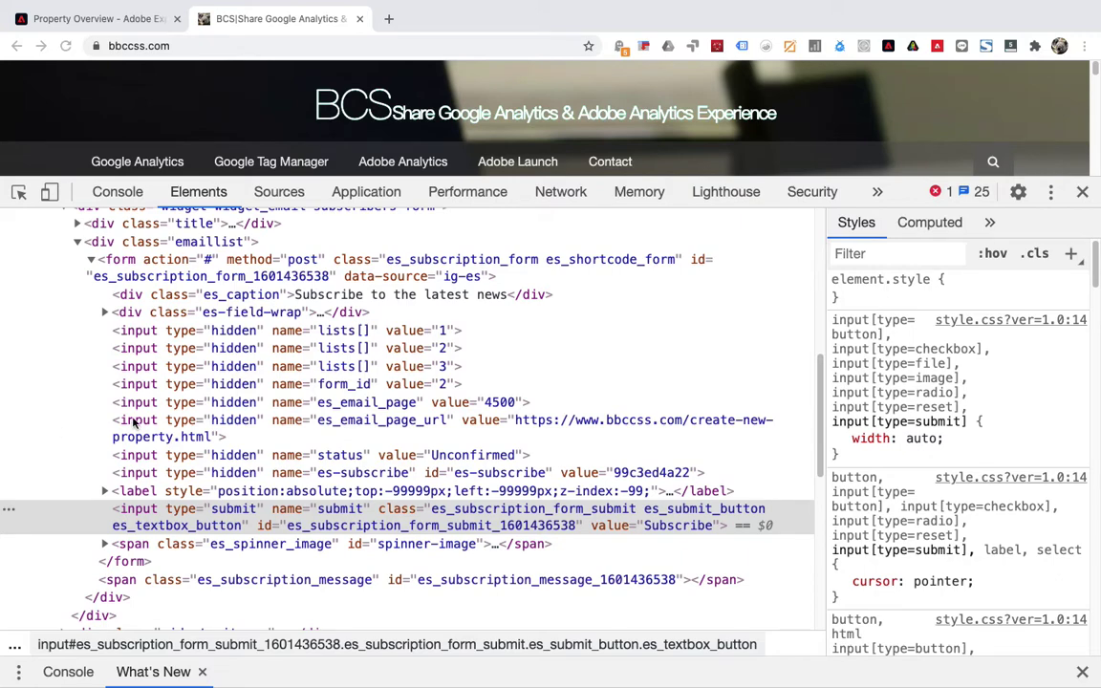
pyautogui.click(105, 18)
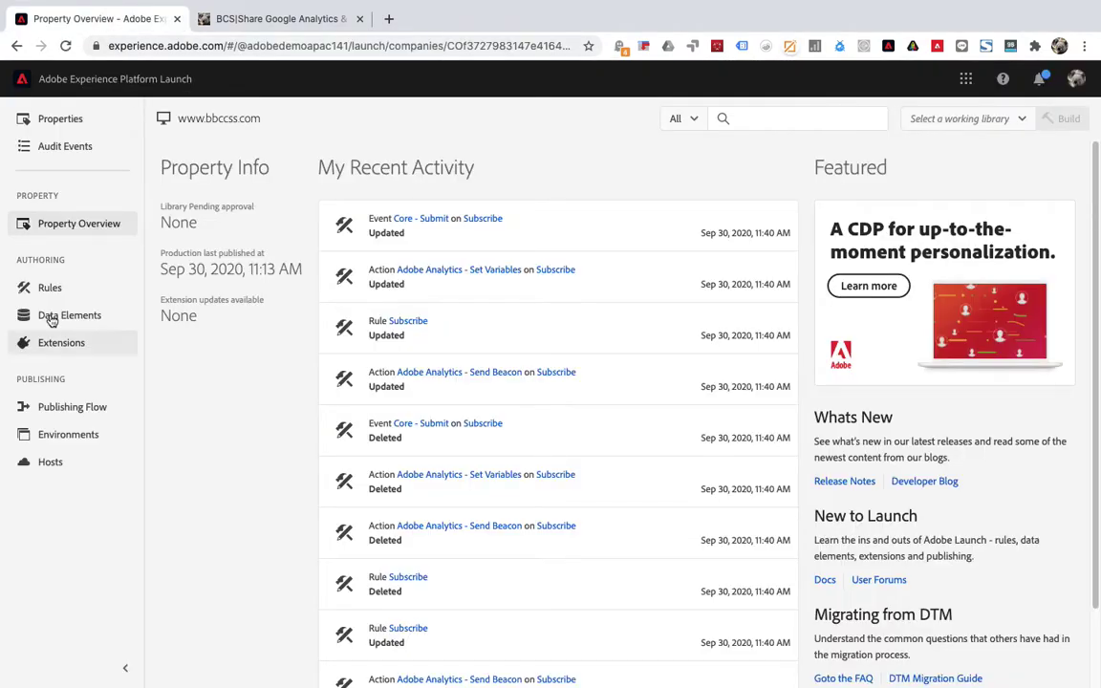
# Add a new rule from the property's Rules list and name it 'Subscribe'.
pyautogui.click(81, 287)
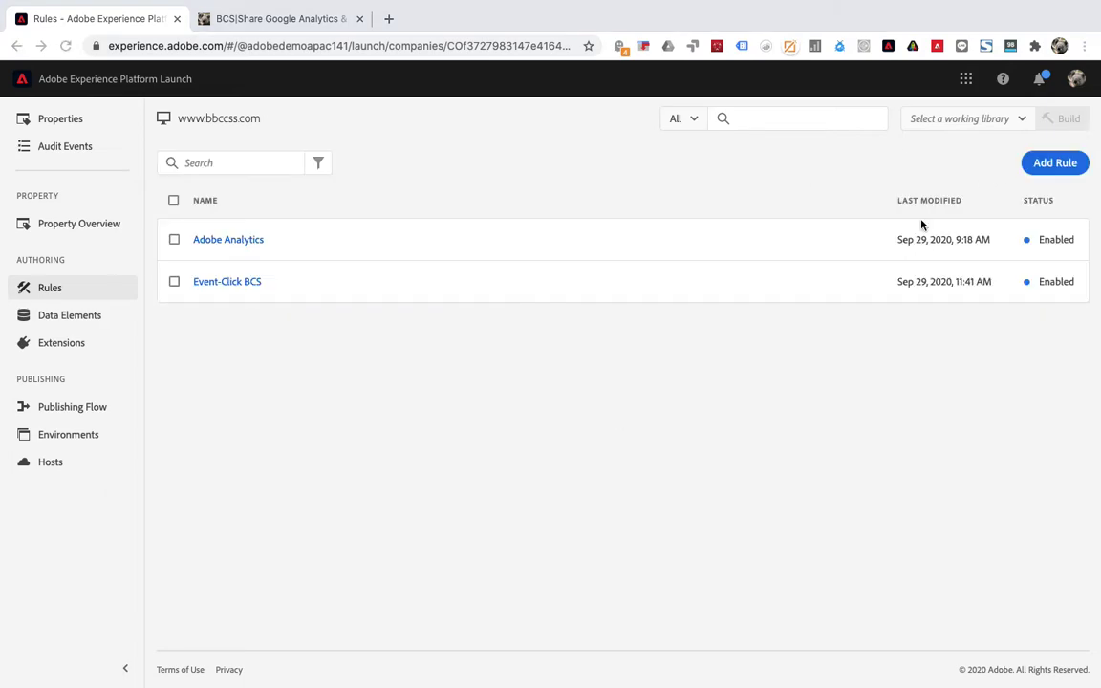
pyautogui.click(1049, 161)
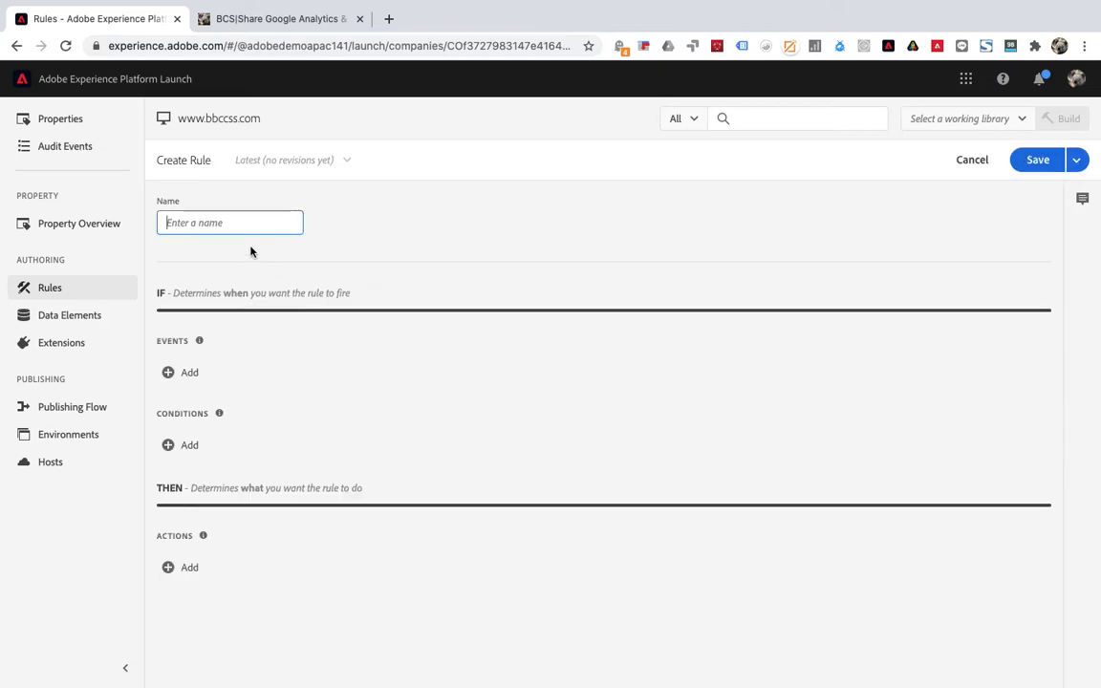
pyautogui.write('S')
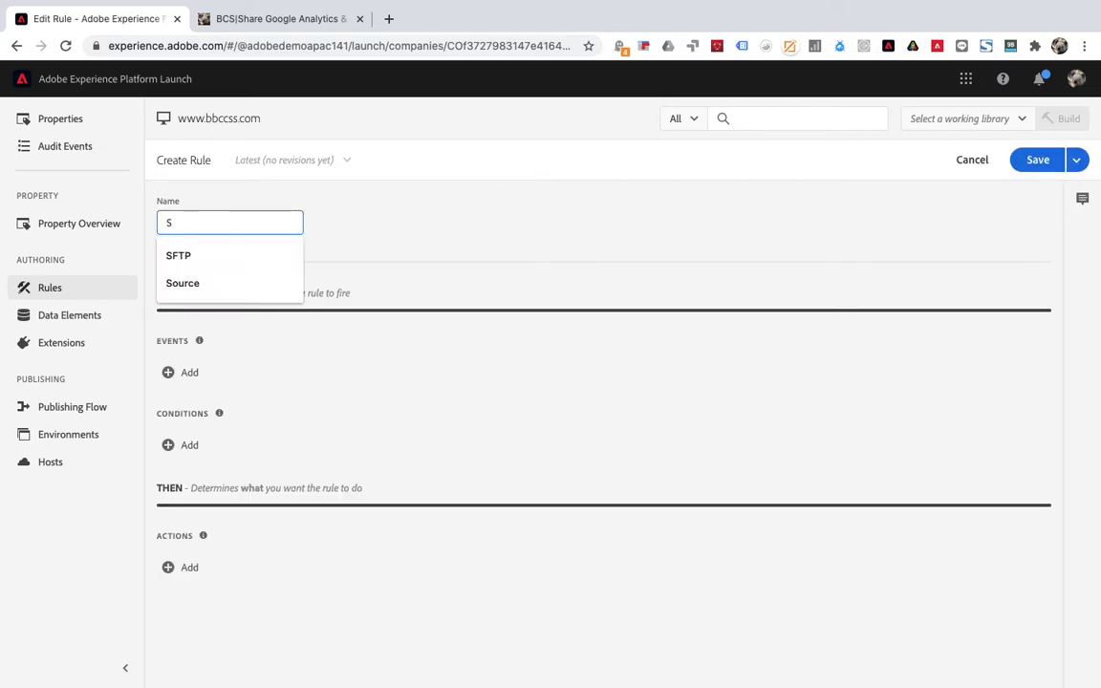
pyautogui.press('BackSpace')
pyautogui.write('Sub')
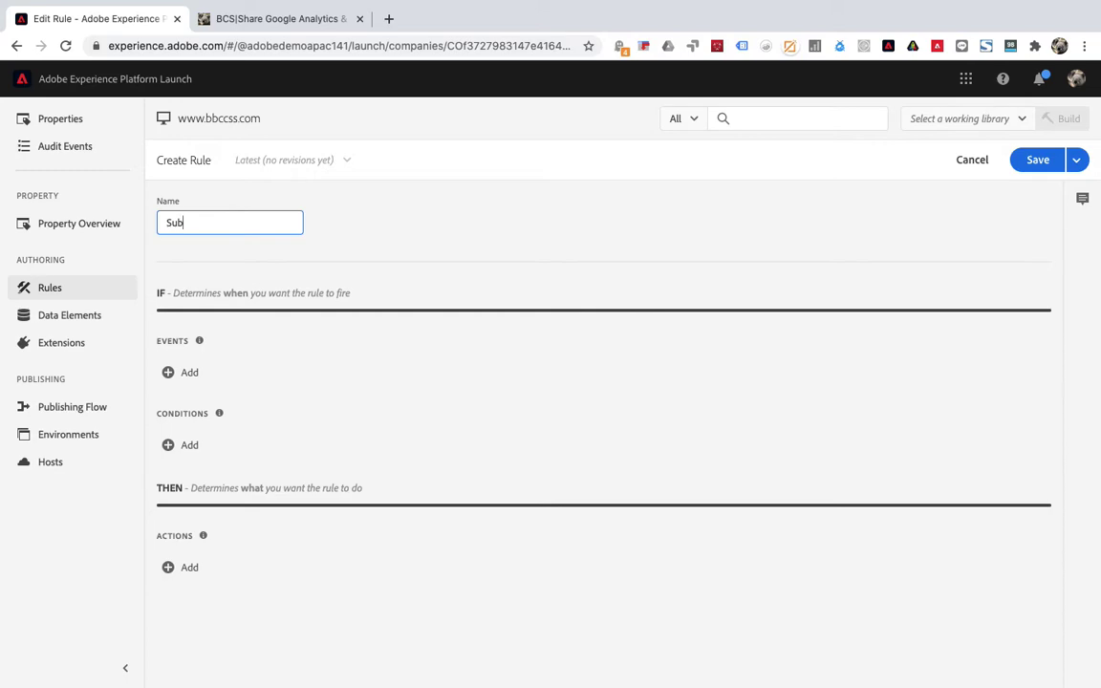
pyautogui.write('scribe')
pyautogui.press('super+Tab')
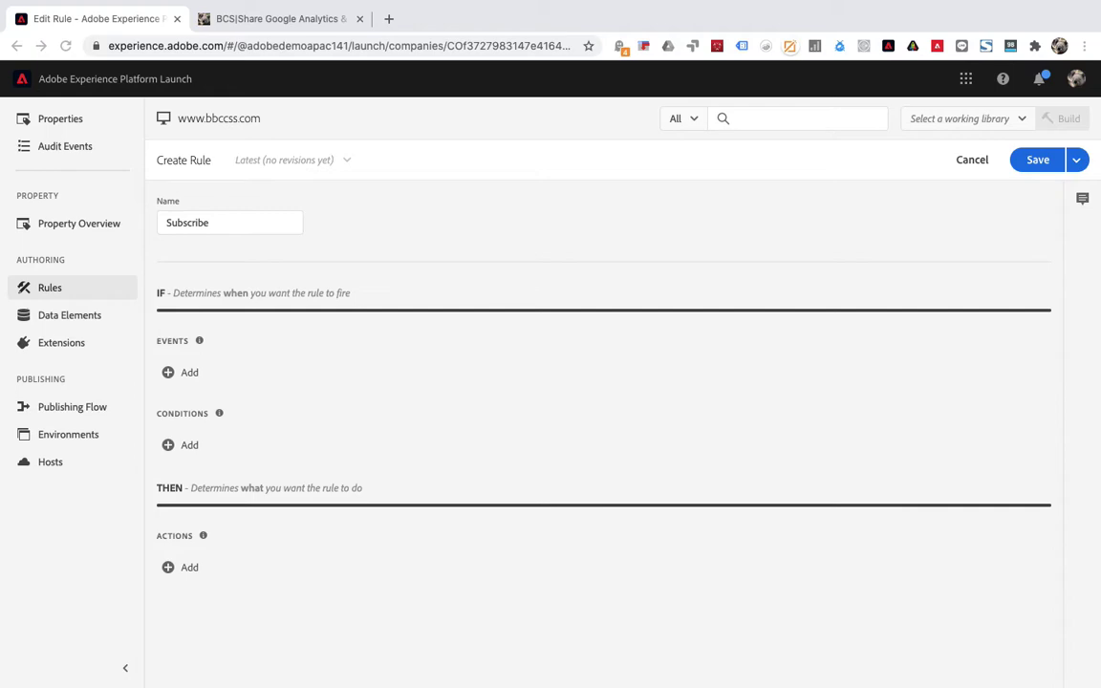
pyautogui.press('super+Tab')
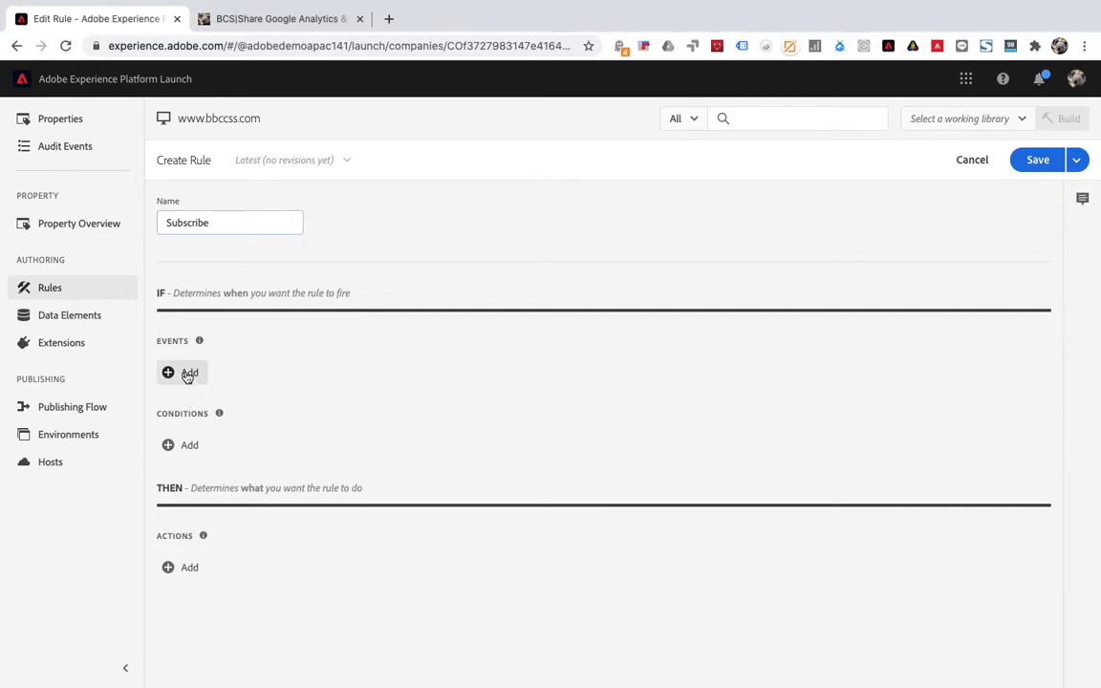
# Add a Core extension event with event type Submit, leaving the CSS selector empty.
pyautogui.click(187, 374)
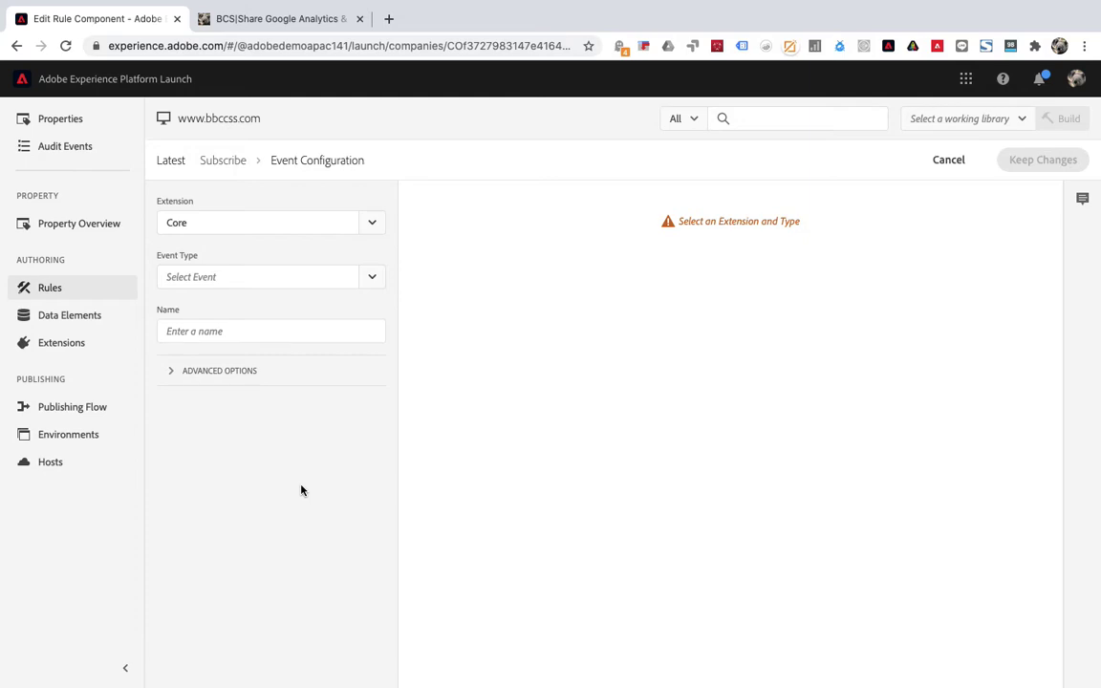
pyautogui.press('super+Tab')
pyautogui.click(373, 278)
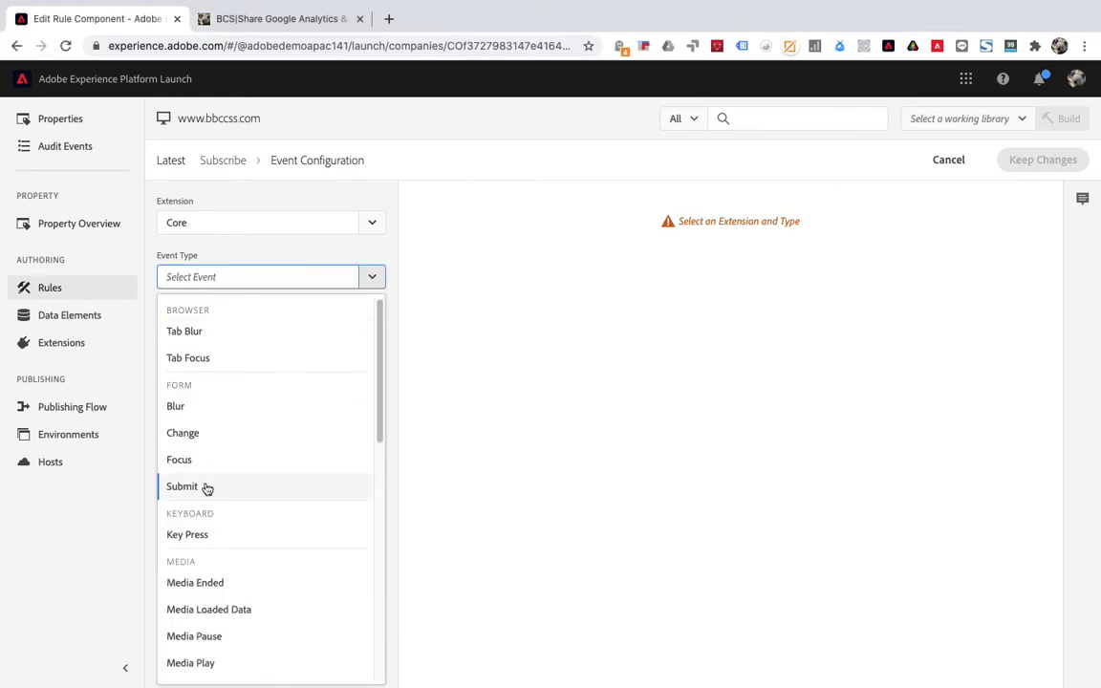
pyautogui.press('Return')
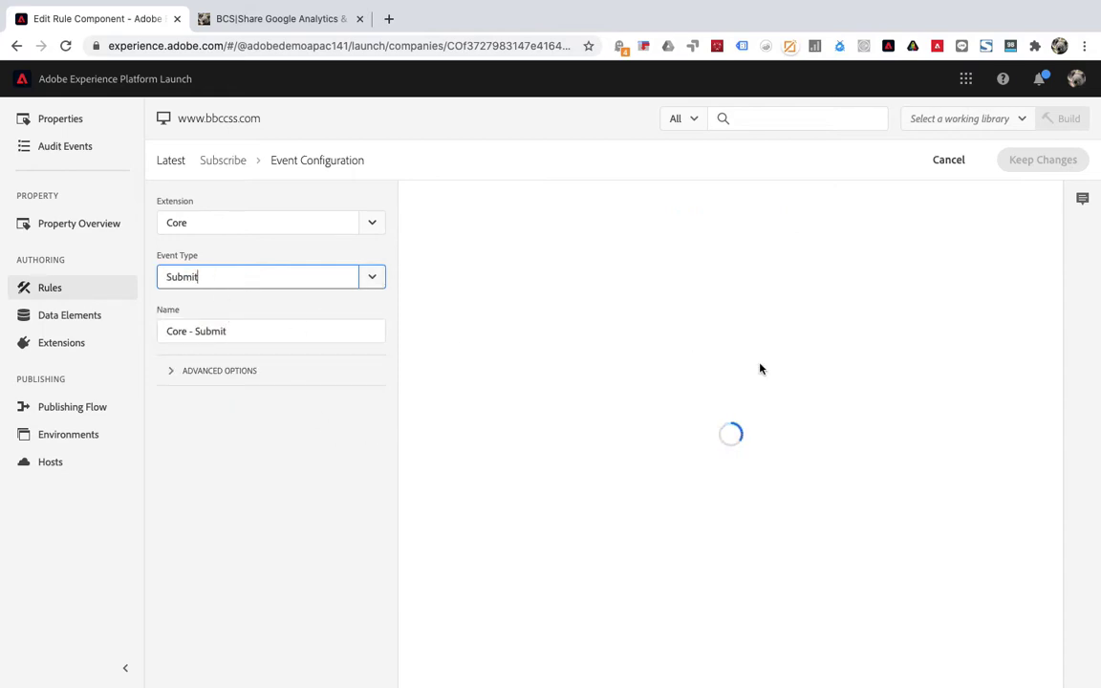
pyautogui.click(253, 482)
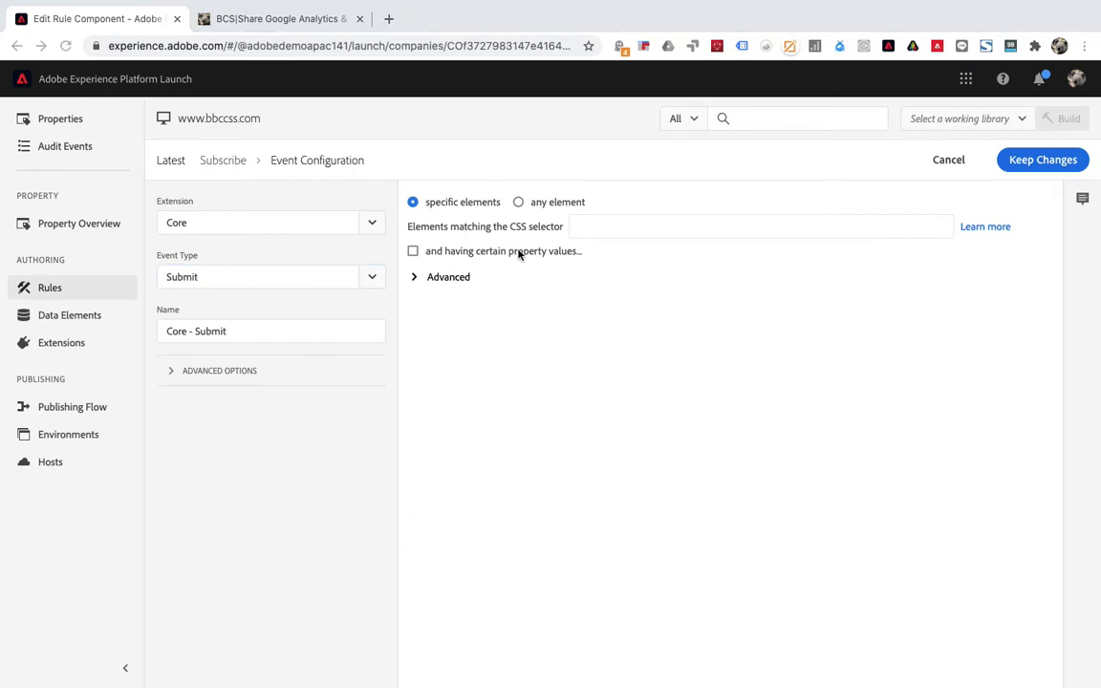
pyautogui.moveTo(511, 227); pyautogui.dragTo(564, 231)
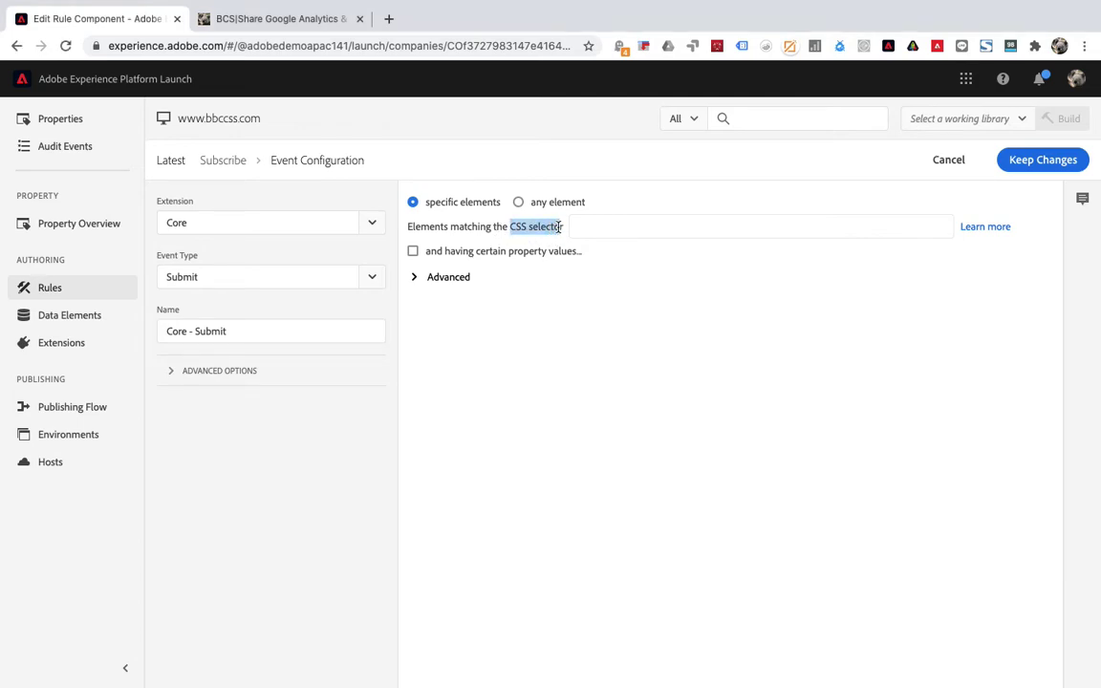
pyautogui.click(509, 374)
# Copy the Subscribe submit input's CSS selector from the DevTools Elements panel.
pyautogui.click(280, 19)
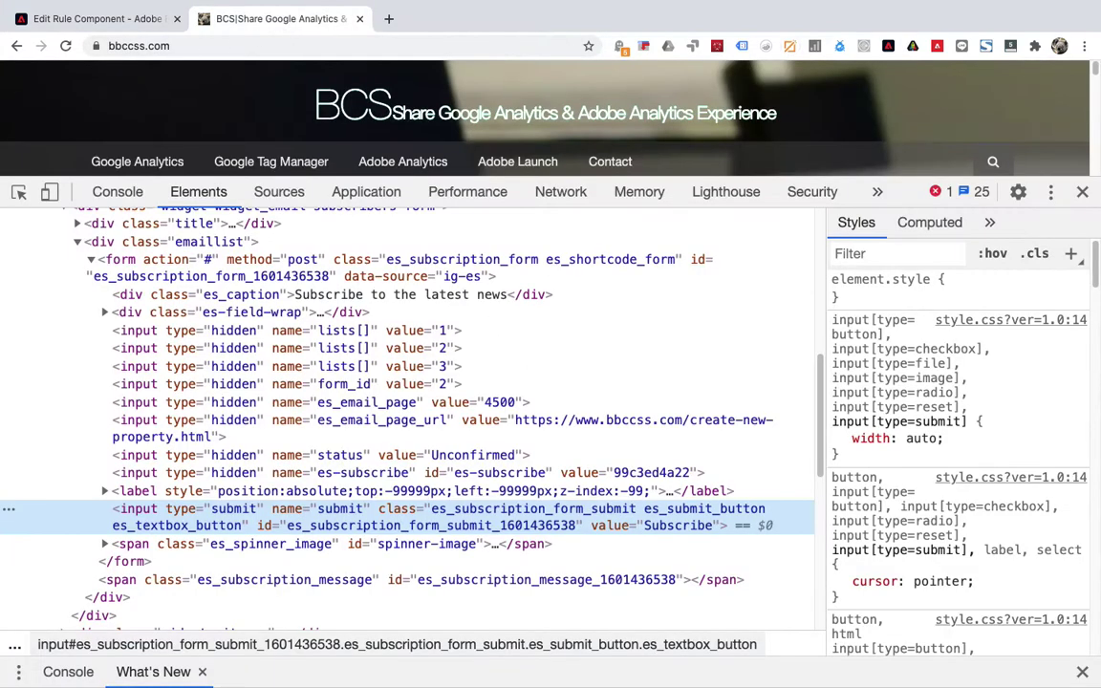
pyautogui.click(1083, 193)
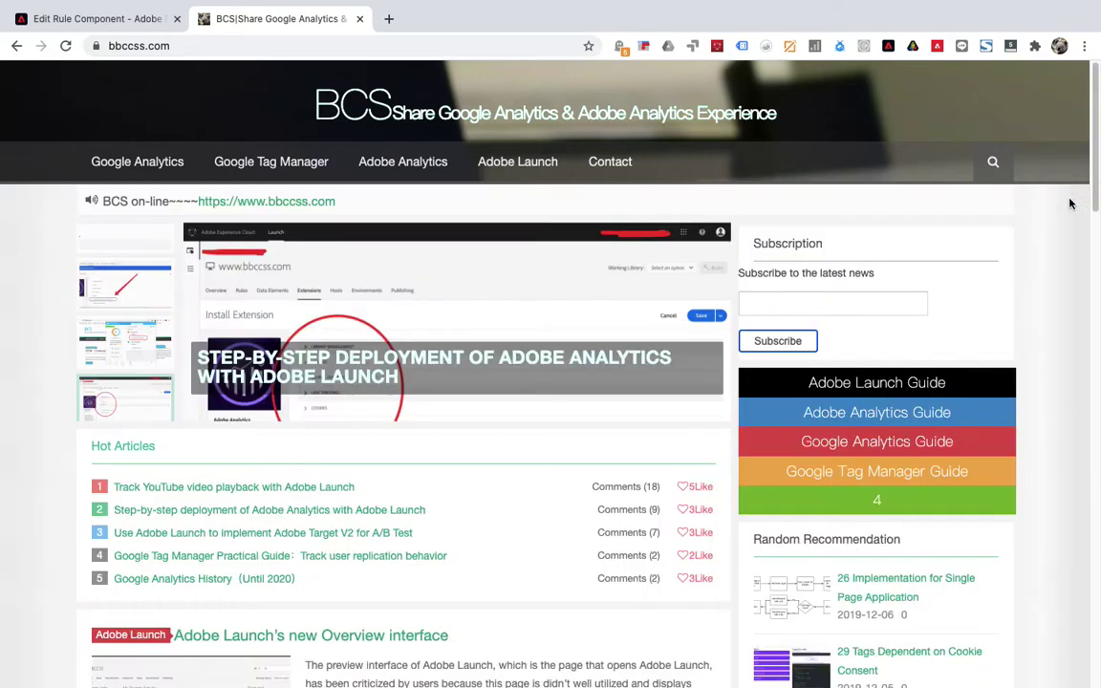
pyautogui.rightClick(772, 349)
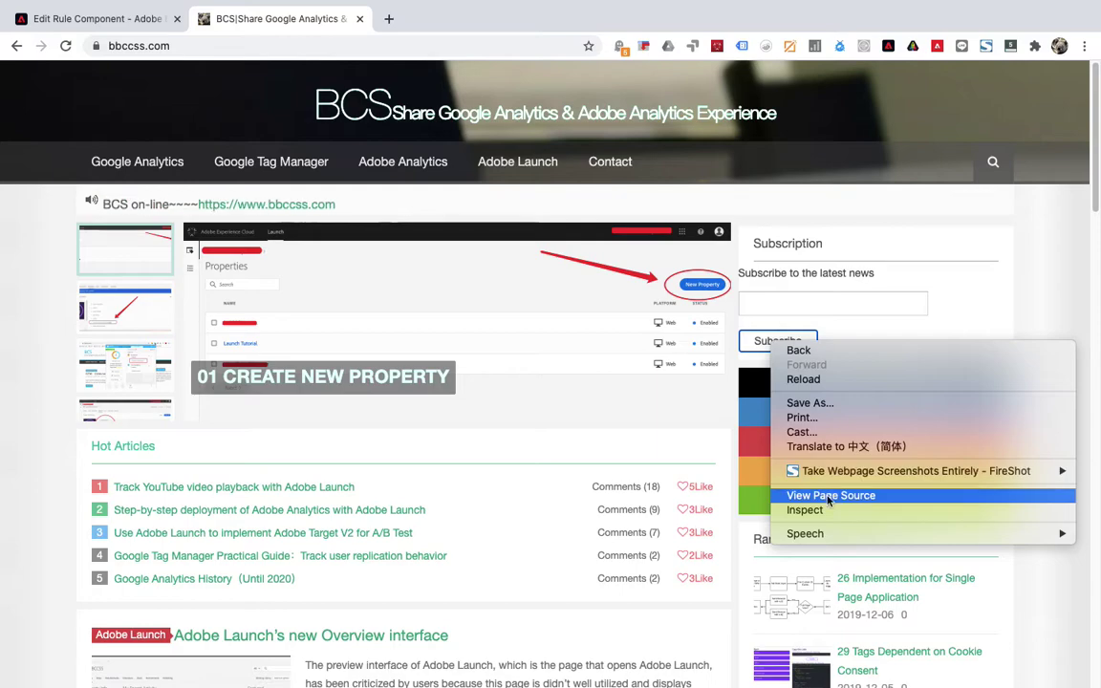
pyautogui.press('Escape')
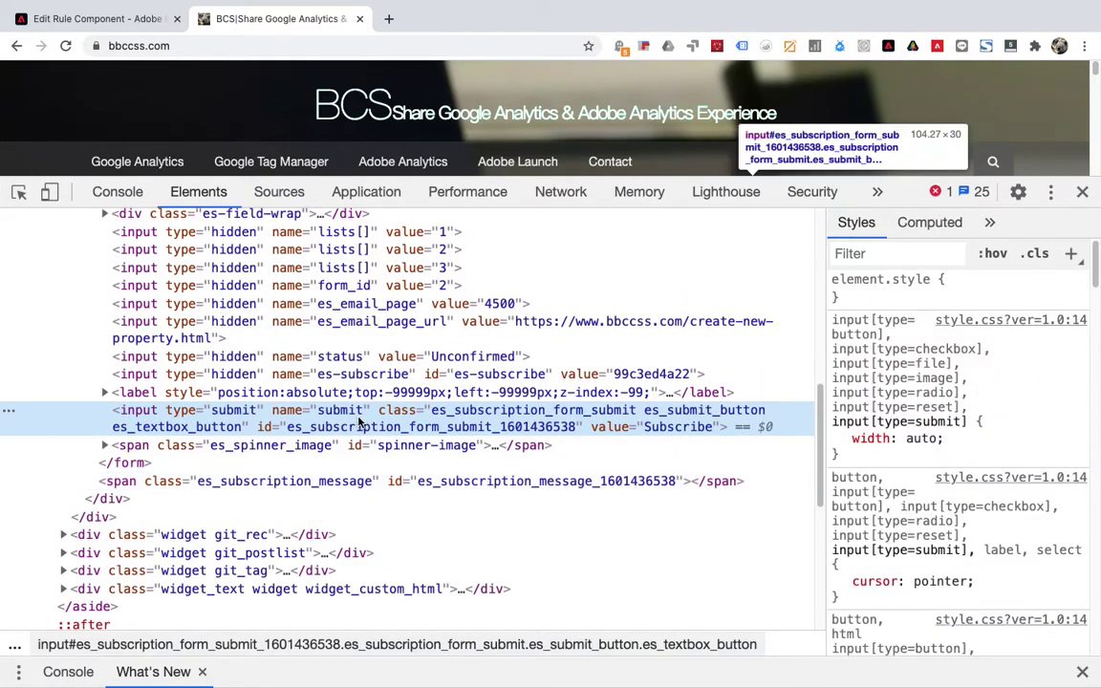
pyautogui.rightClick(360, 420)
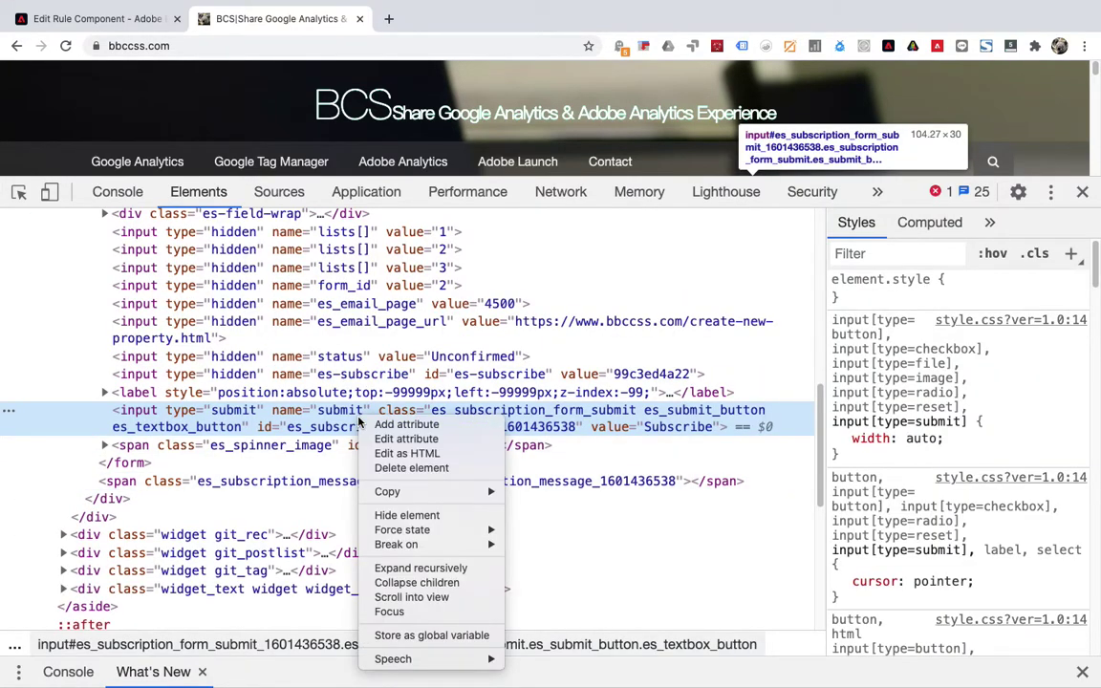
pyautogui.moveTo(449, 492)
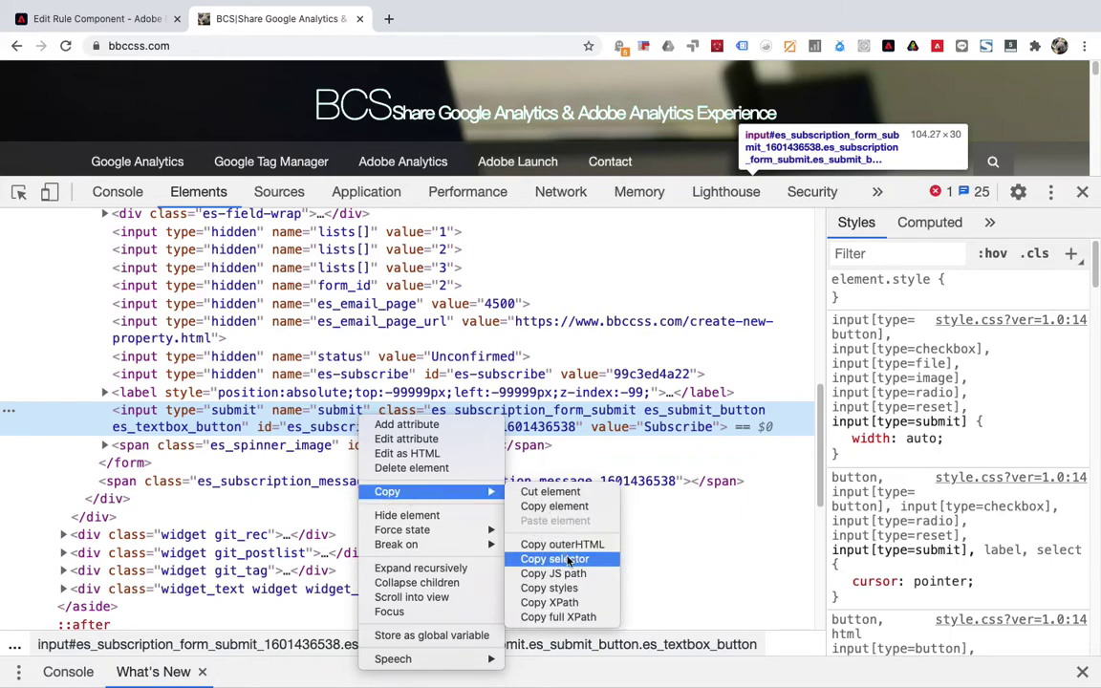
pyautogui.click(568, 560)
# Paste the copied selector, then set the Submit event to fire on any element and keep changes.
pyautogui.click(100, 26)
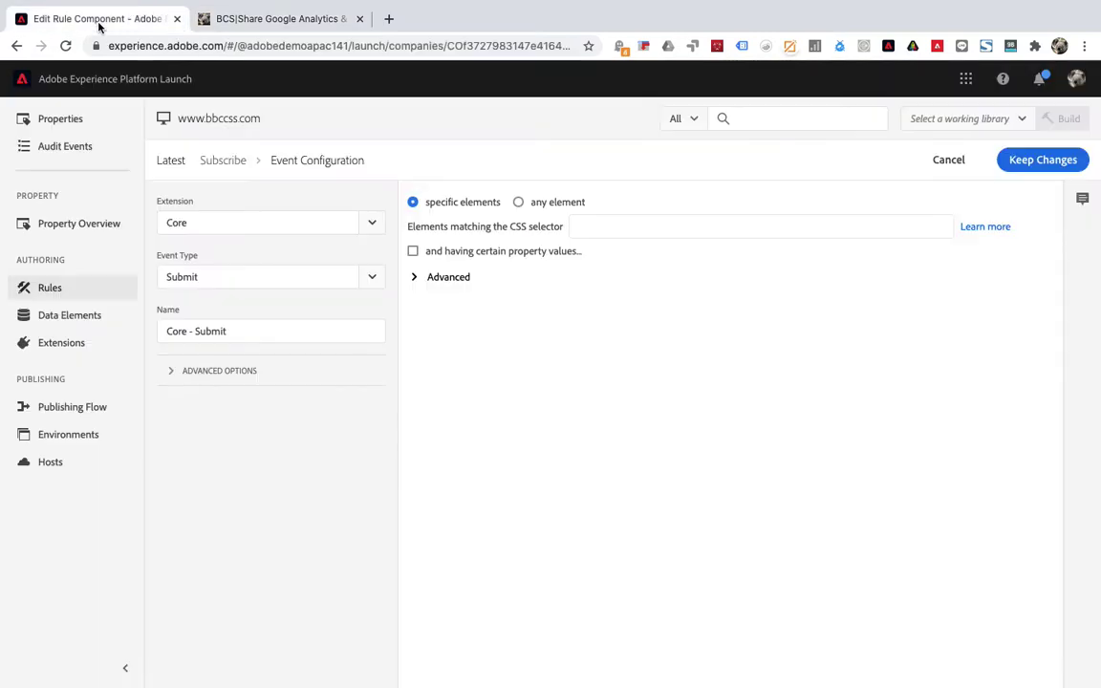
pyautogui.click(627, 232)
pyautogui.press('super+v')
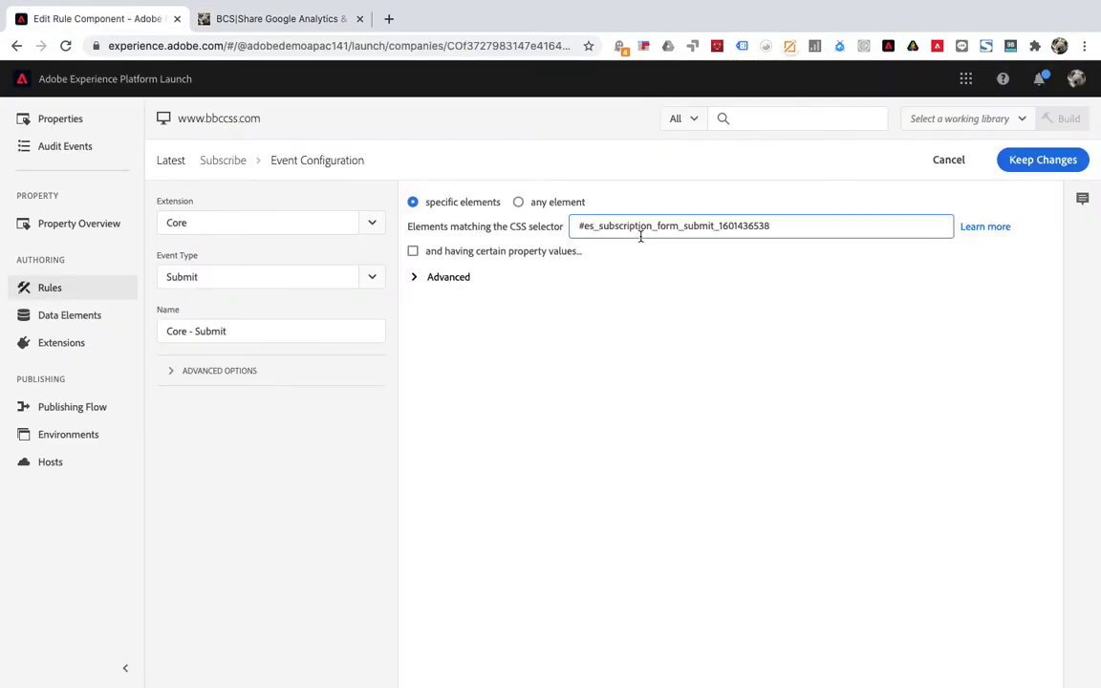
pyautogui.press('super+Tab')
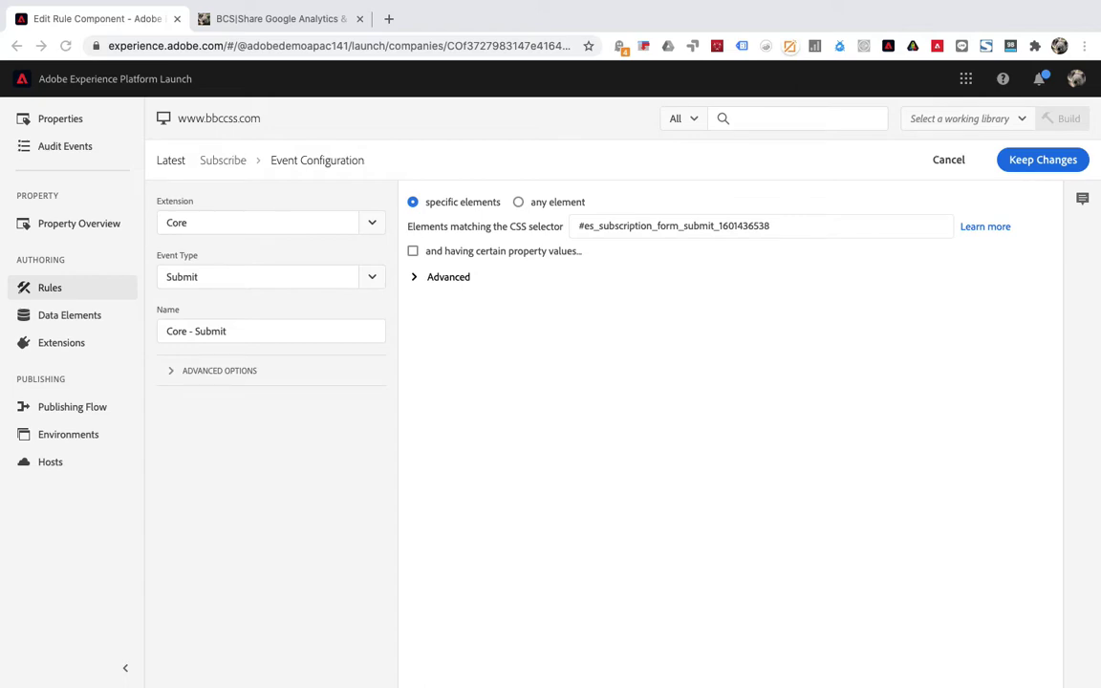
pyautogui.press('super+Tab')
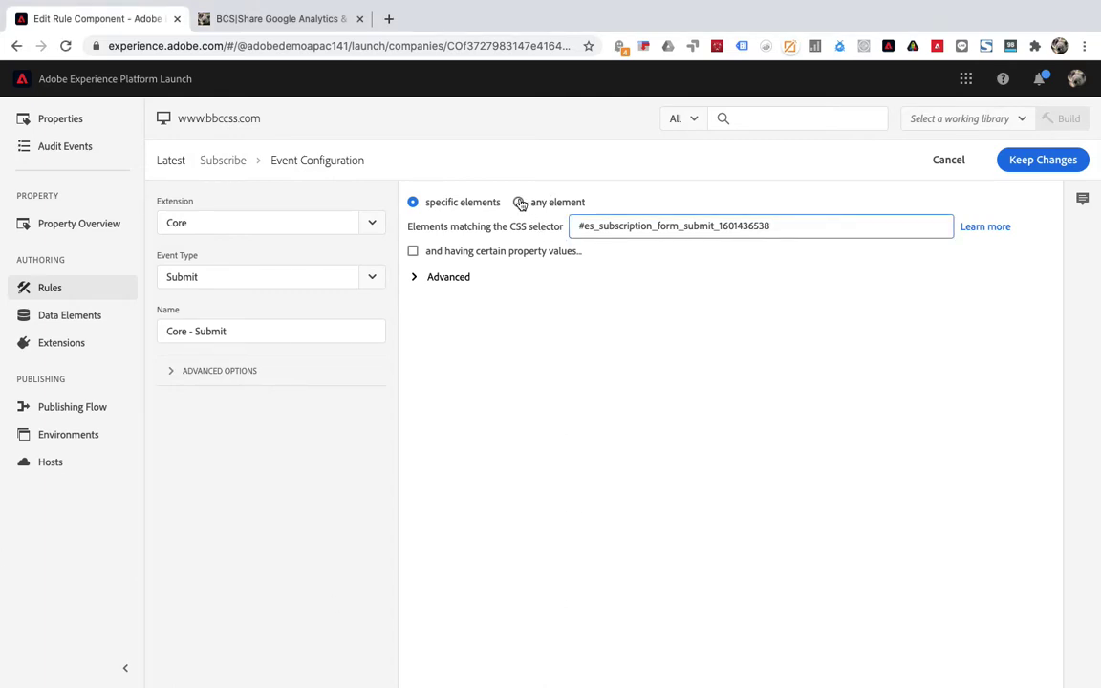
pyautogui.click(519, 203)
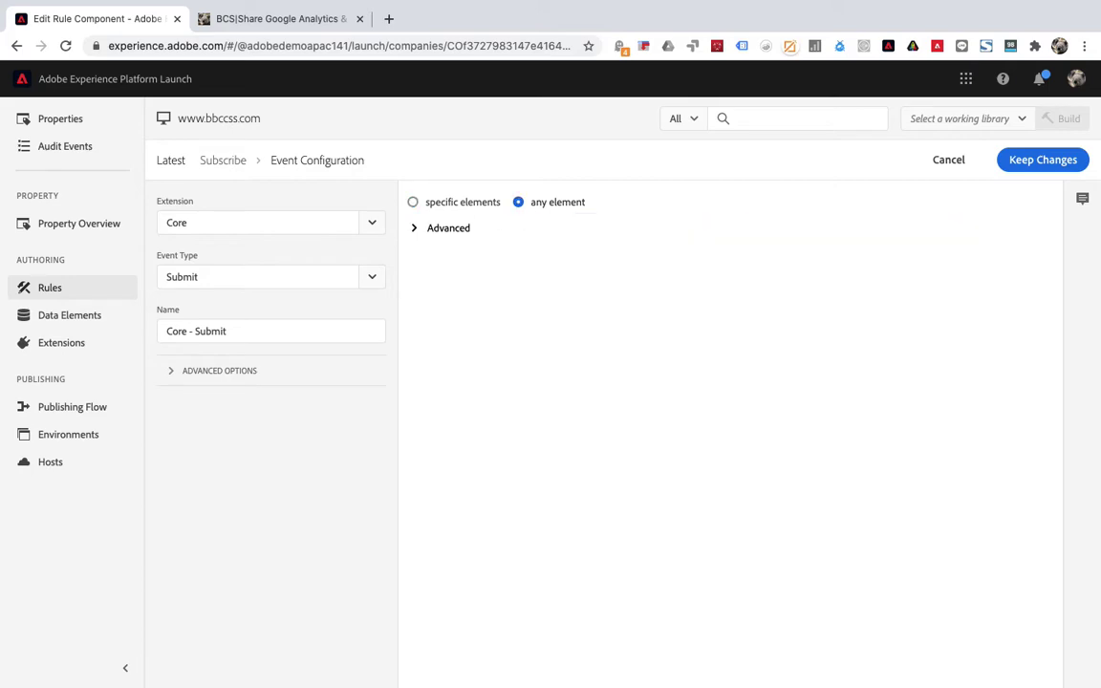
pyautogui.press('super+Tab')
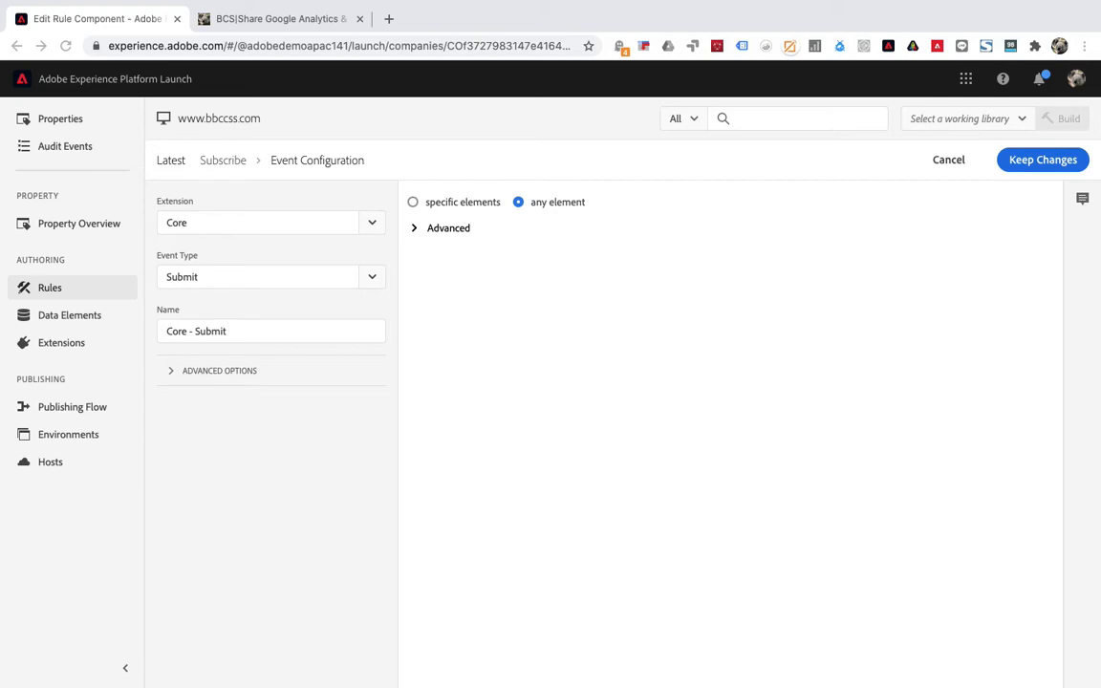
pyautogui.click(1036, 163)
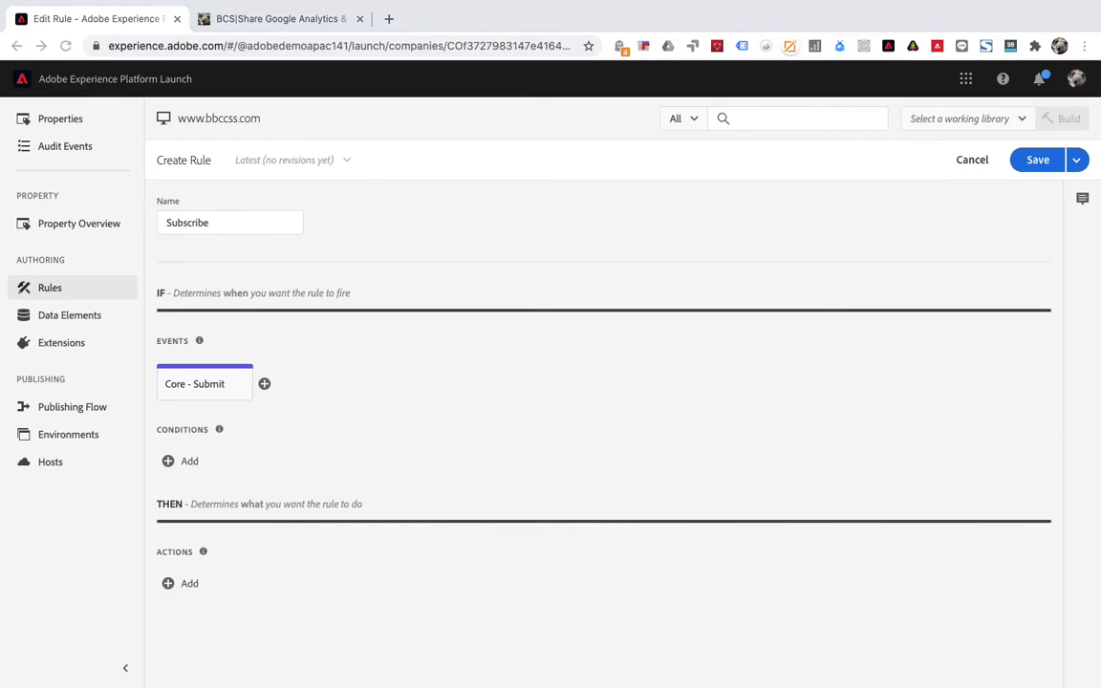
# Add an Adobe Analytics Set Variables action to the Subscribe rule.
pyautogui.click(190, 584)
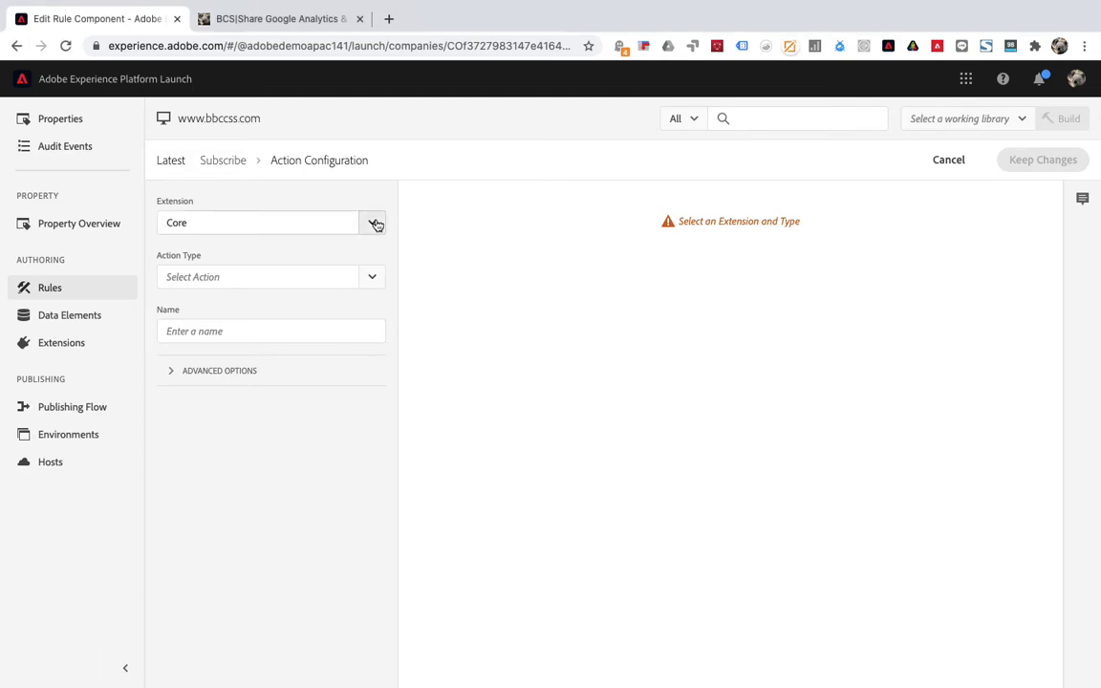
pyautogui.click(376, 224)
pyautogui.click(268, 255)
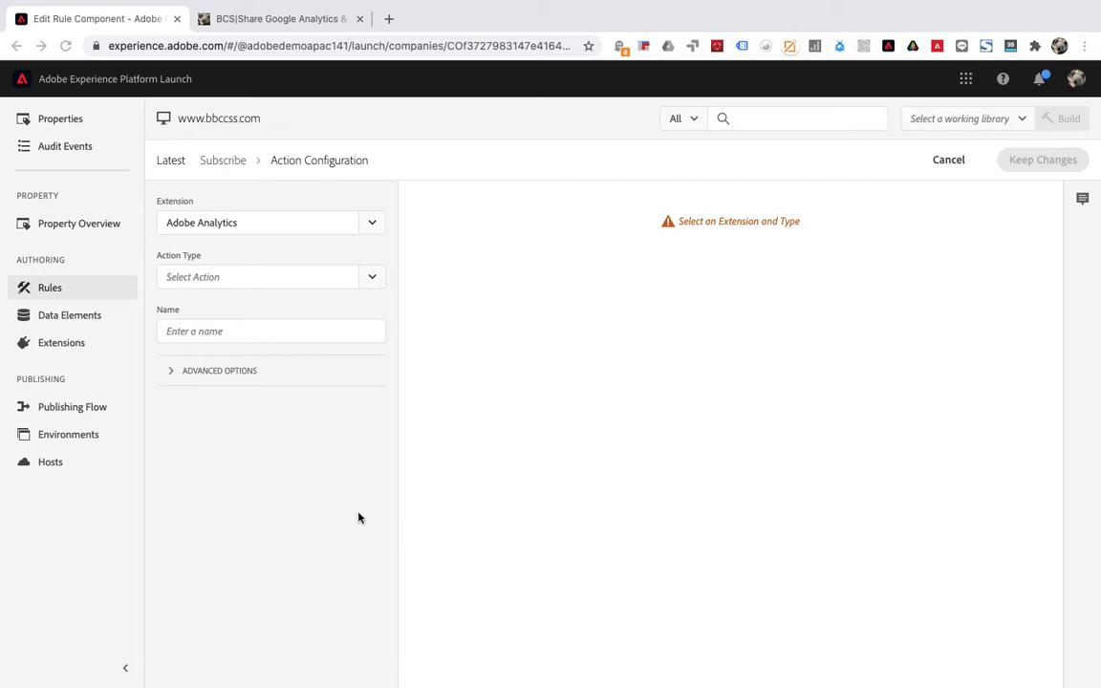
pyautogui.click(243, 278)
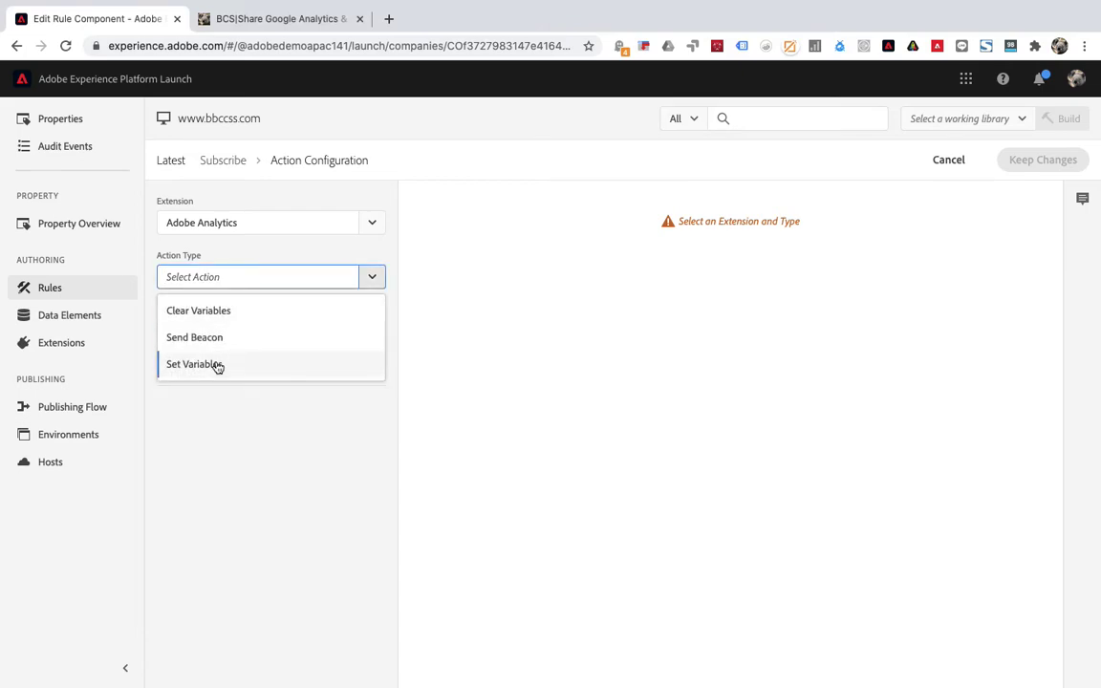
pyautogui.click(272, 363)
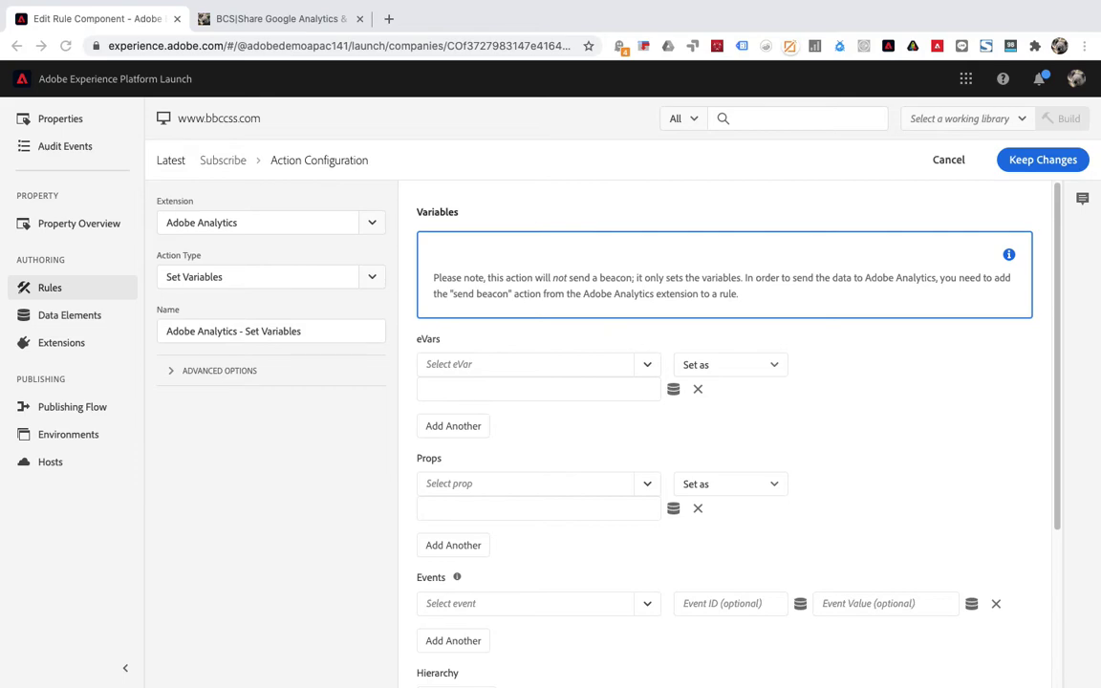
# Set eVar5 to the value Subscribe and keep the action.
pyautogui.click(125, 668)
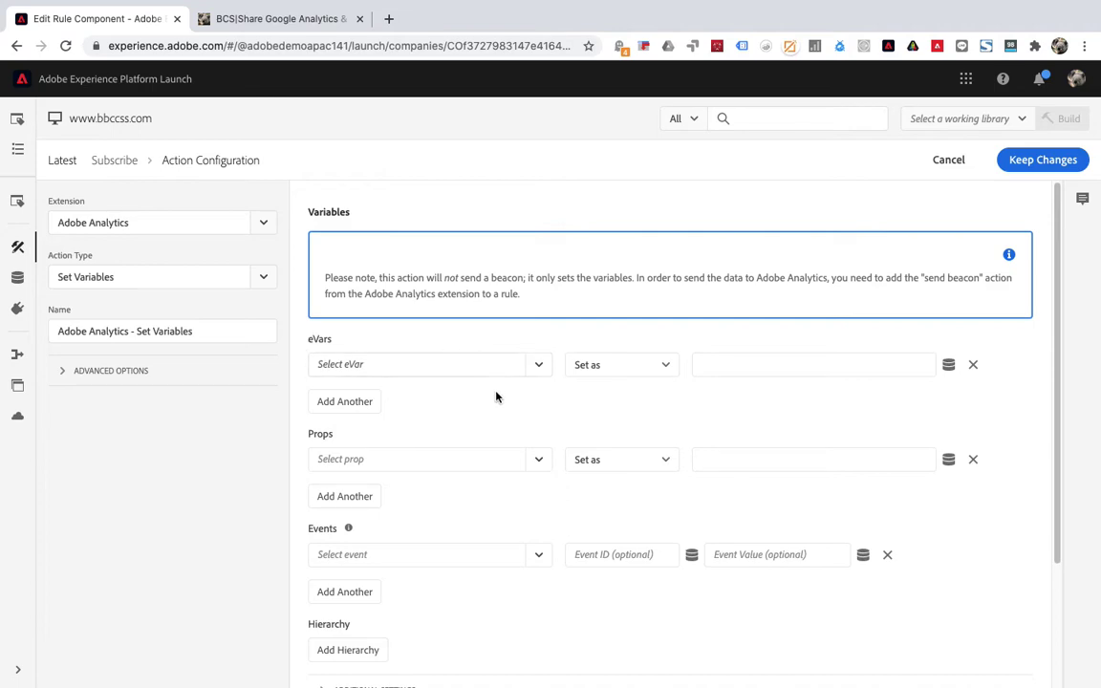
pyautogui.click(538, 372)
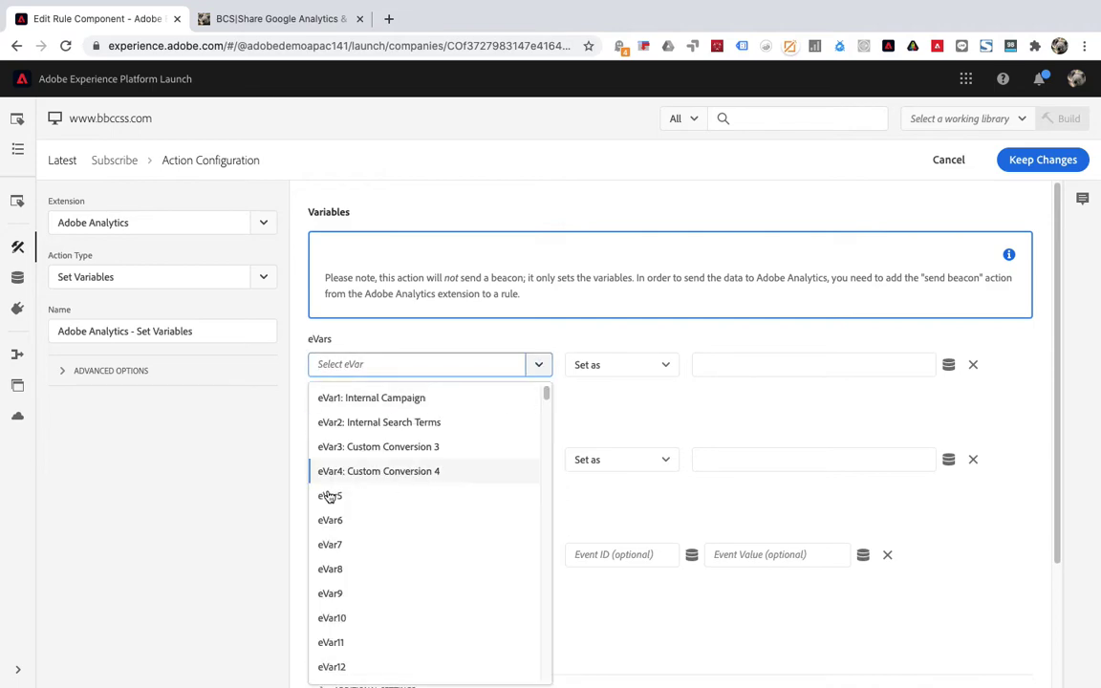
pyautogui.click(352, 496)
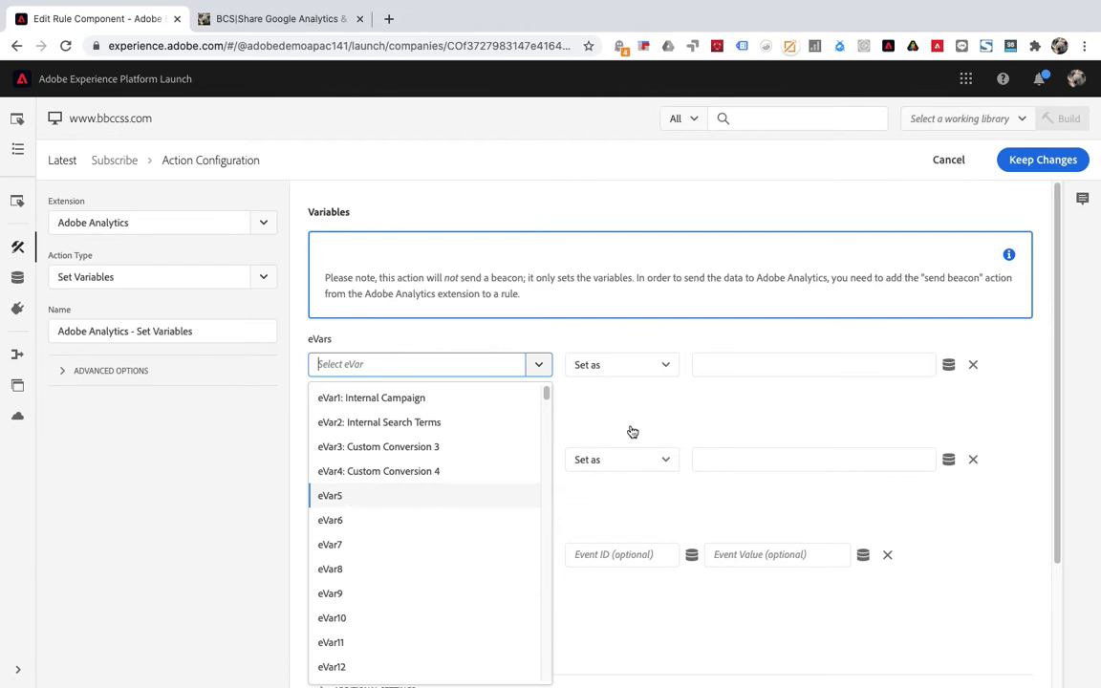
pyautogui.click(721, 366)
pyautogui.click(736, 407)
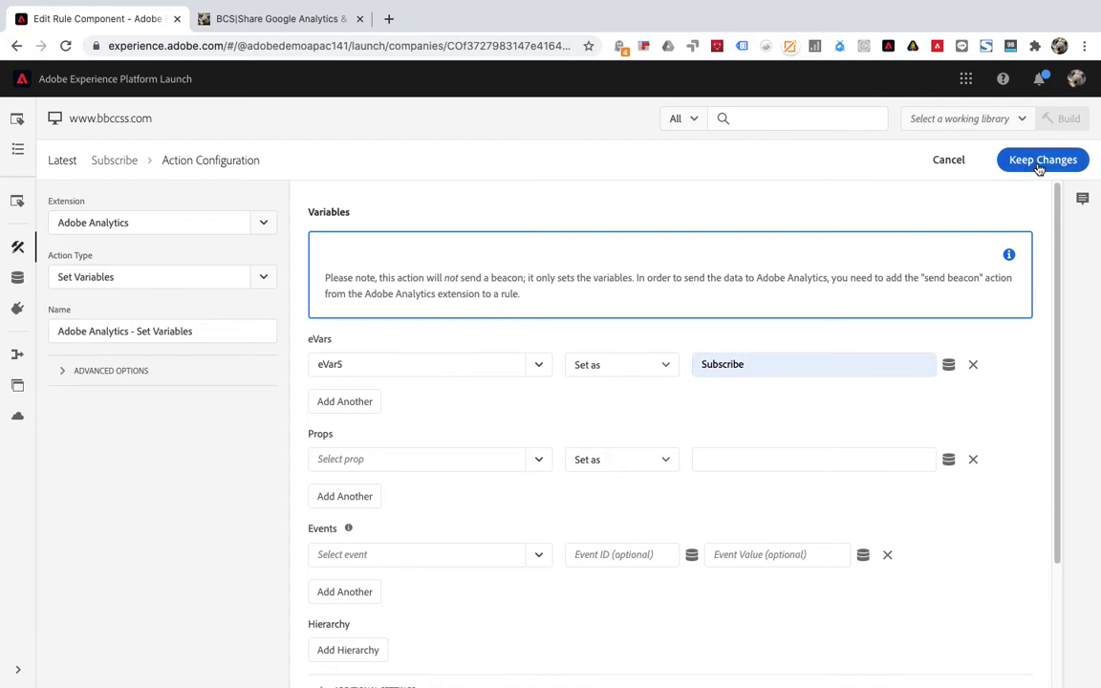
pyautogui.click(1039, 163)
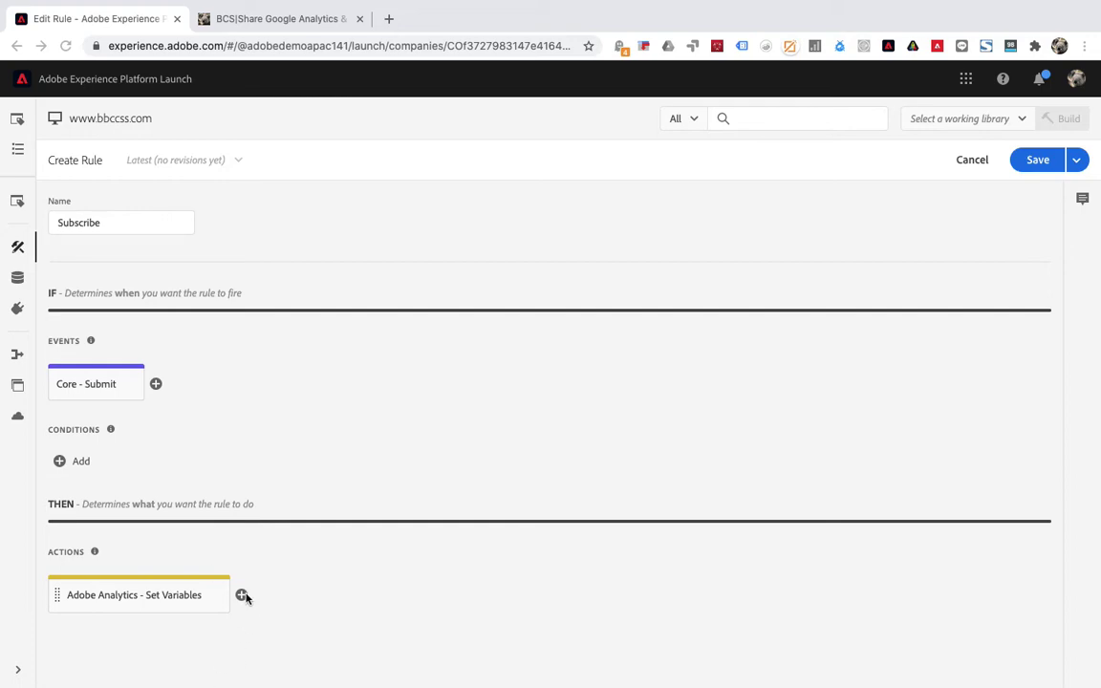
# Add a second action using Adobe Analytics Send Beacon.
pyautogui.click(242, 595)
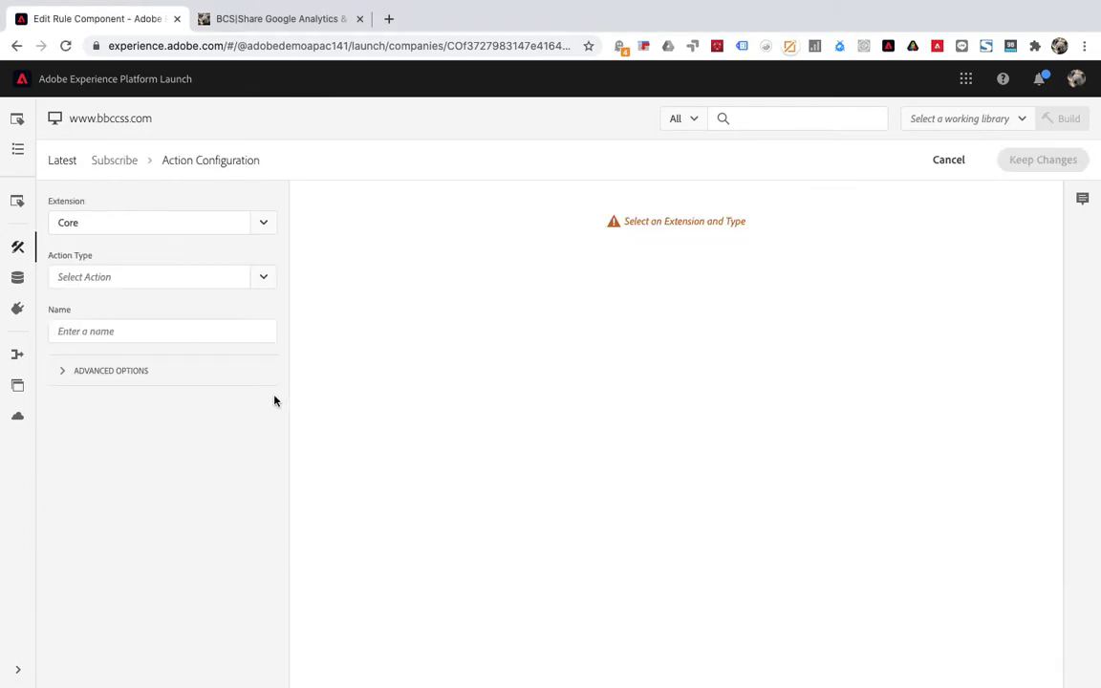
pyautogui.click(19, 671)
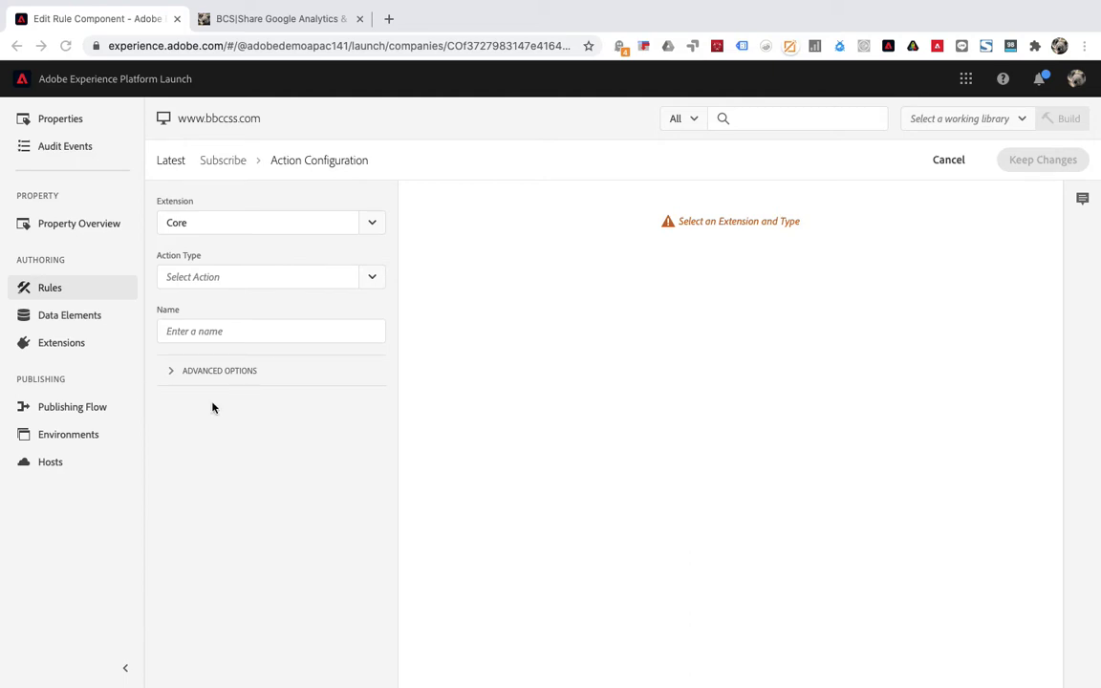
pyautogui.click(369, 222)
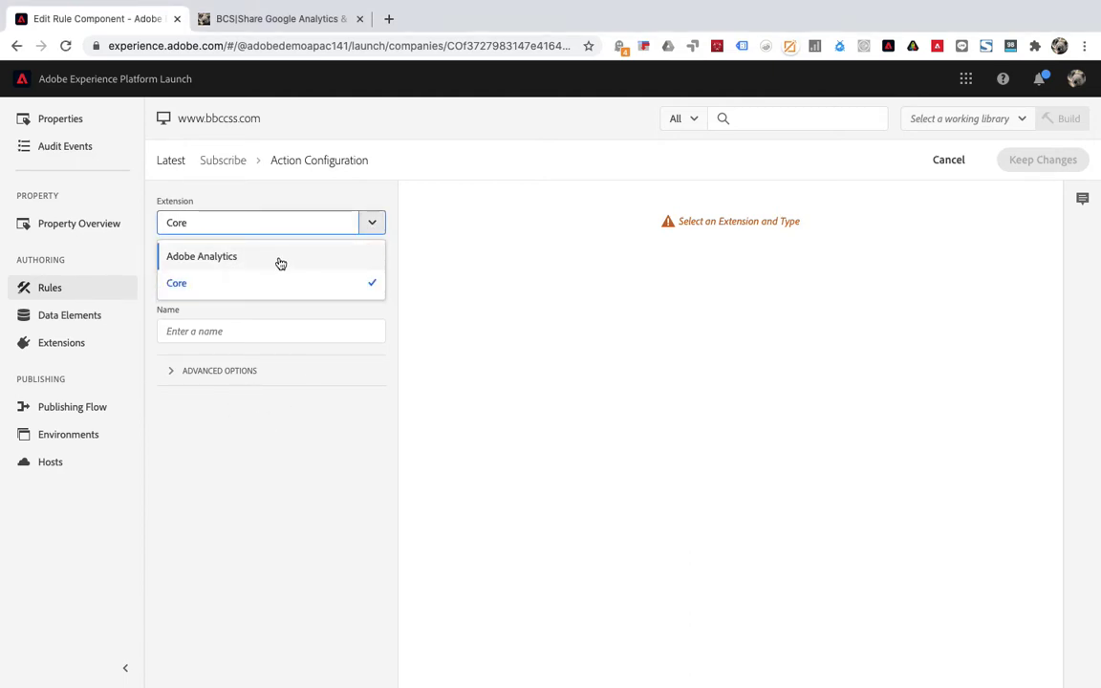
pyautogui.click(277, 259)
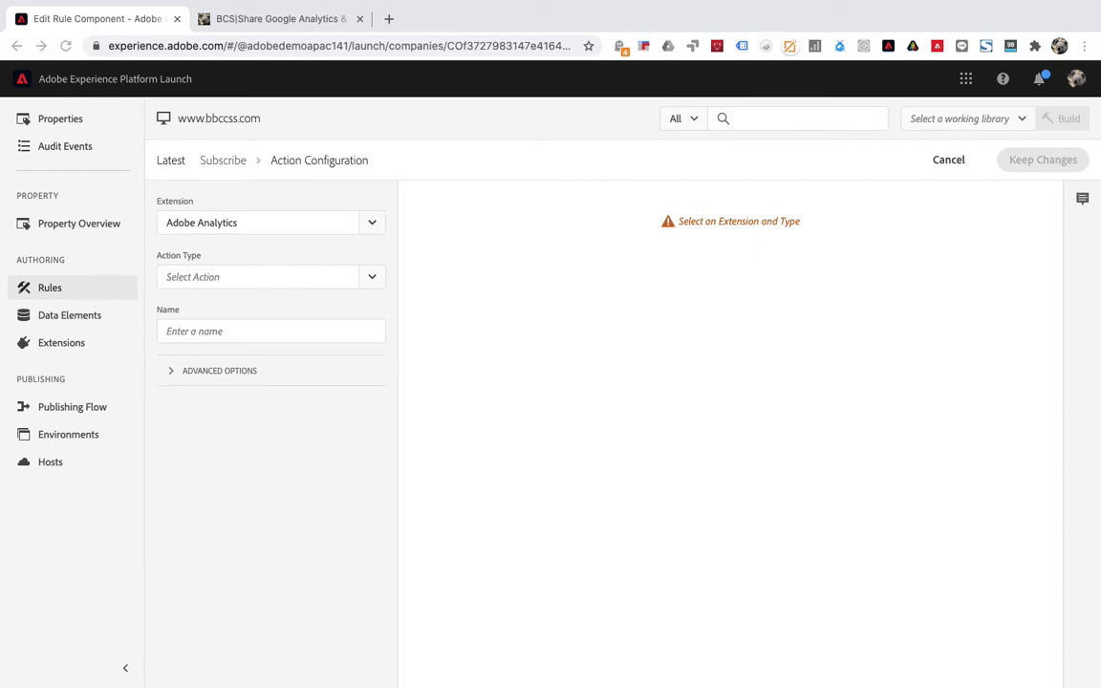
pyautogui.click(372, 279)
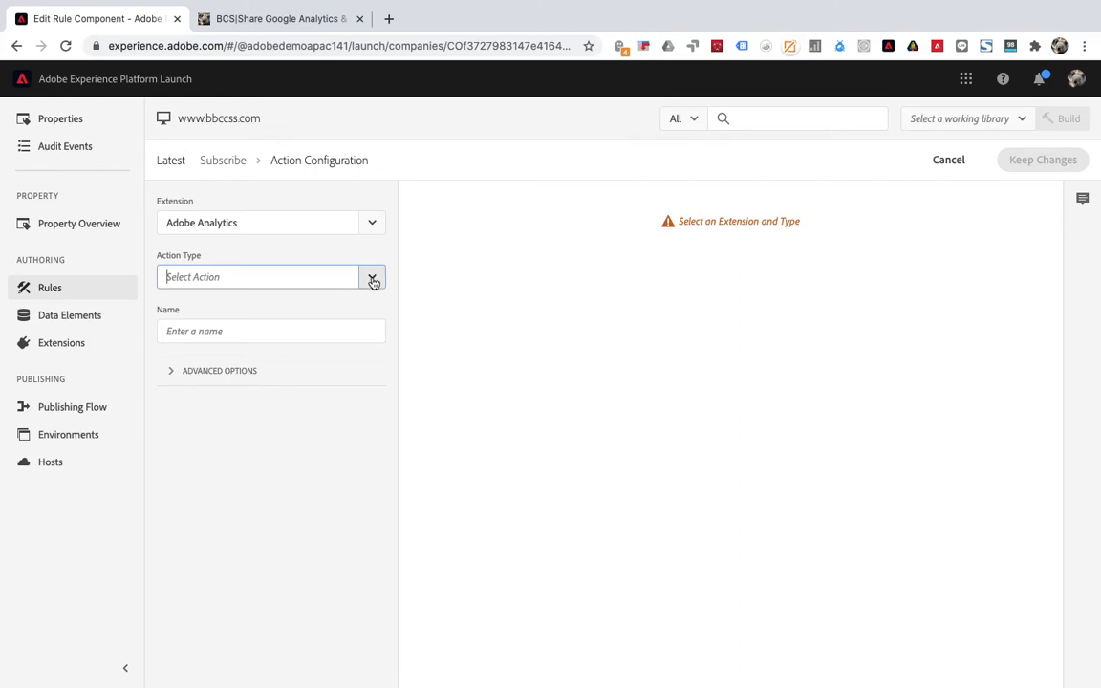
pyautogui.click(288, 338)
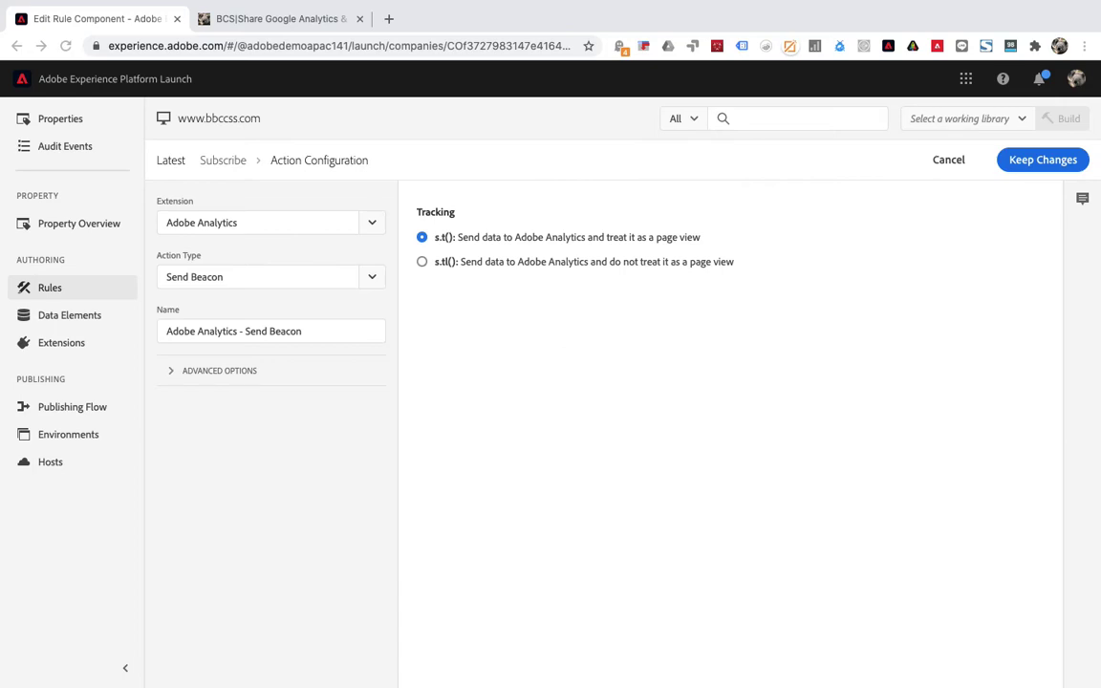
# Send the beacon without a page view, with link name Subscribe, then keep and save the rule.
pyautogui.click(423, 262)
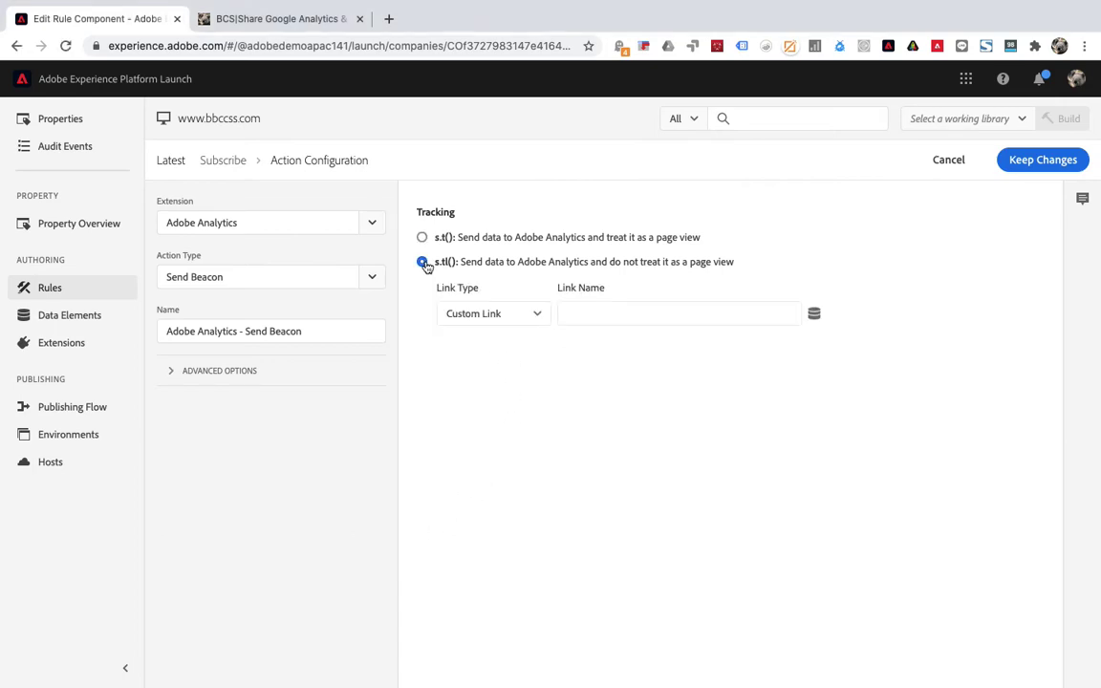
pyautogui.click(581, 313)
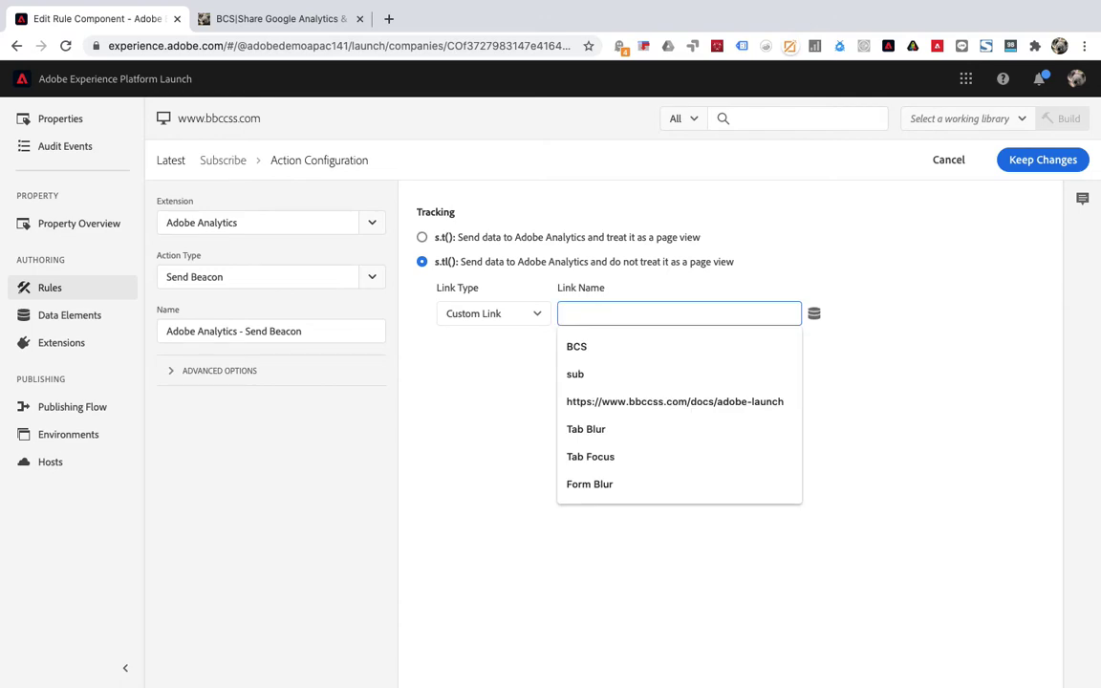
pyautogui.write('sub')
pyautogui.click(603, 405)
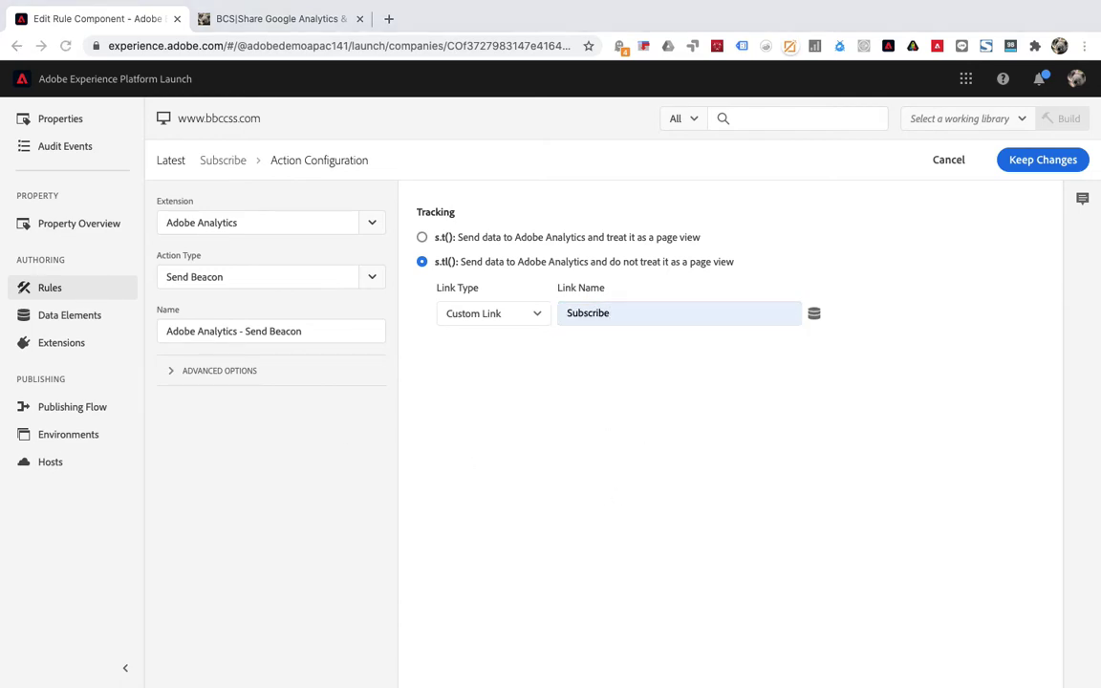
pyautogui.click(1044, 161)
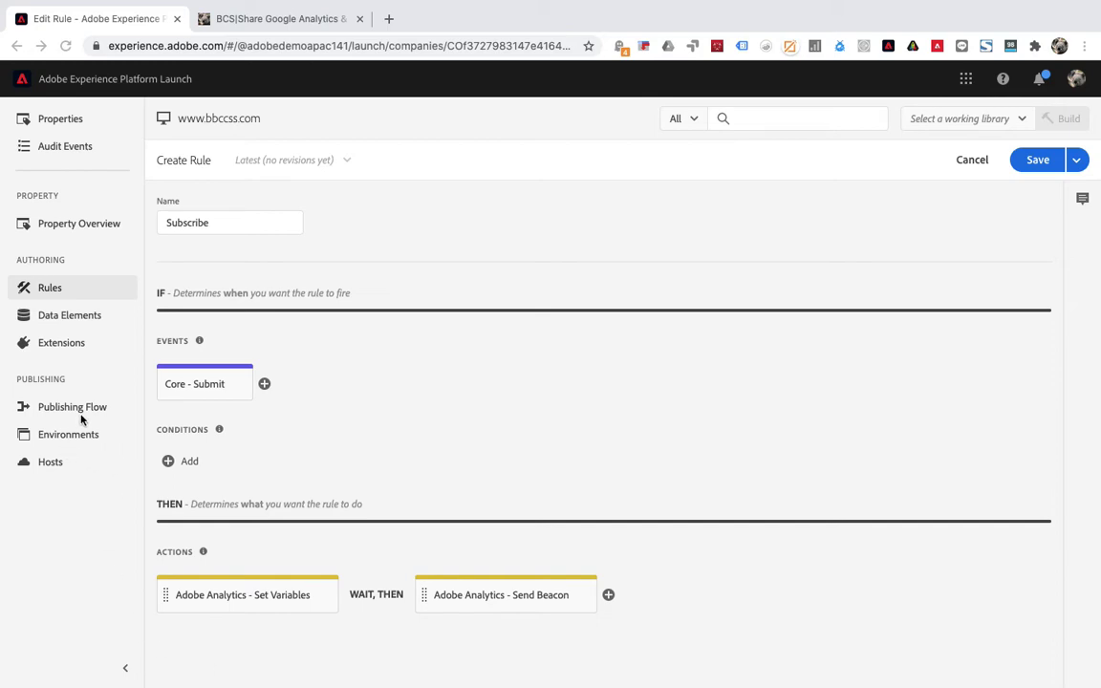
pyautogui.click(1040, 159)
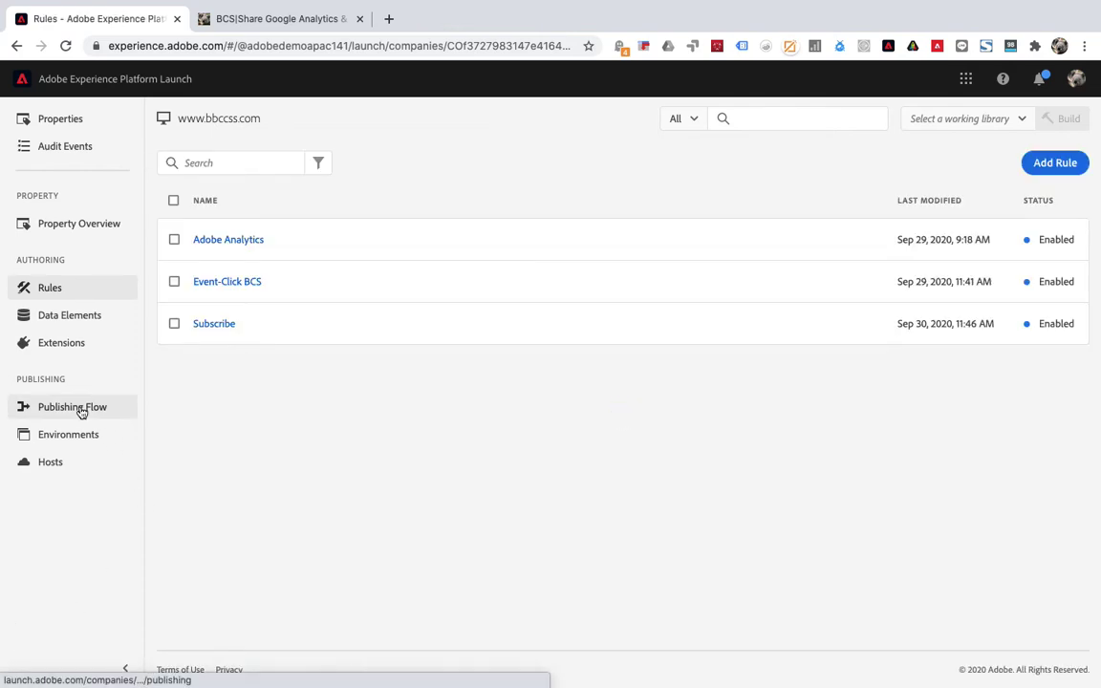
# Create a new library for the Development environment containing all changed resources.
pyautogui.click(82, 410)
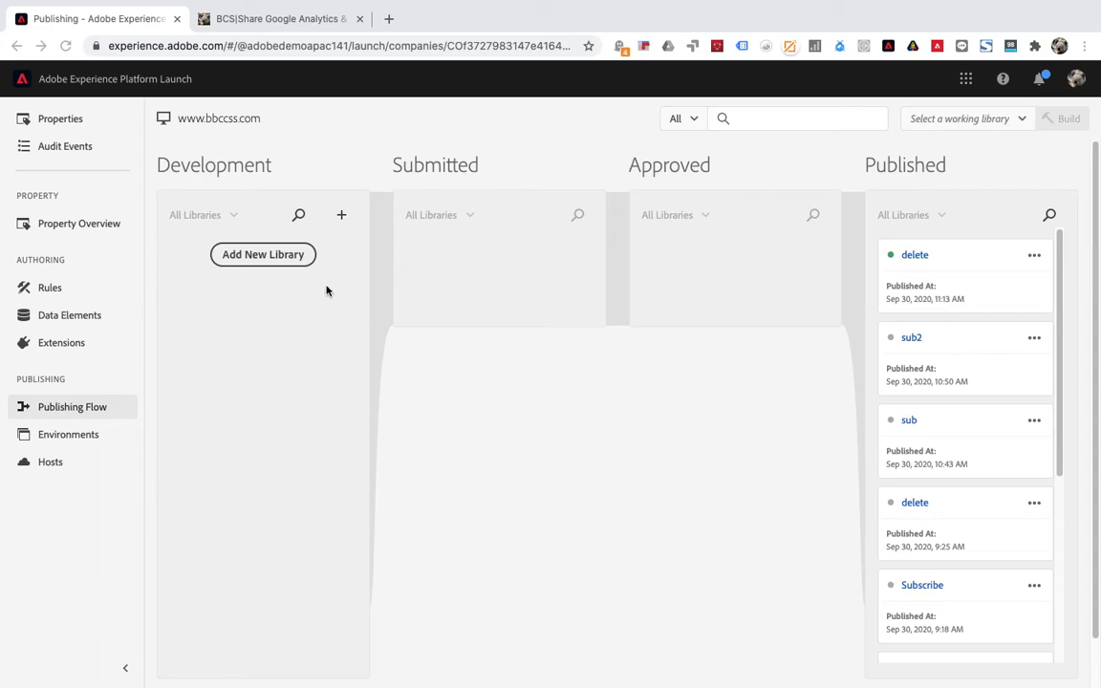
pyautogui.click(273, 256)
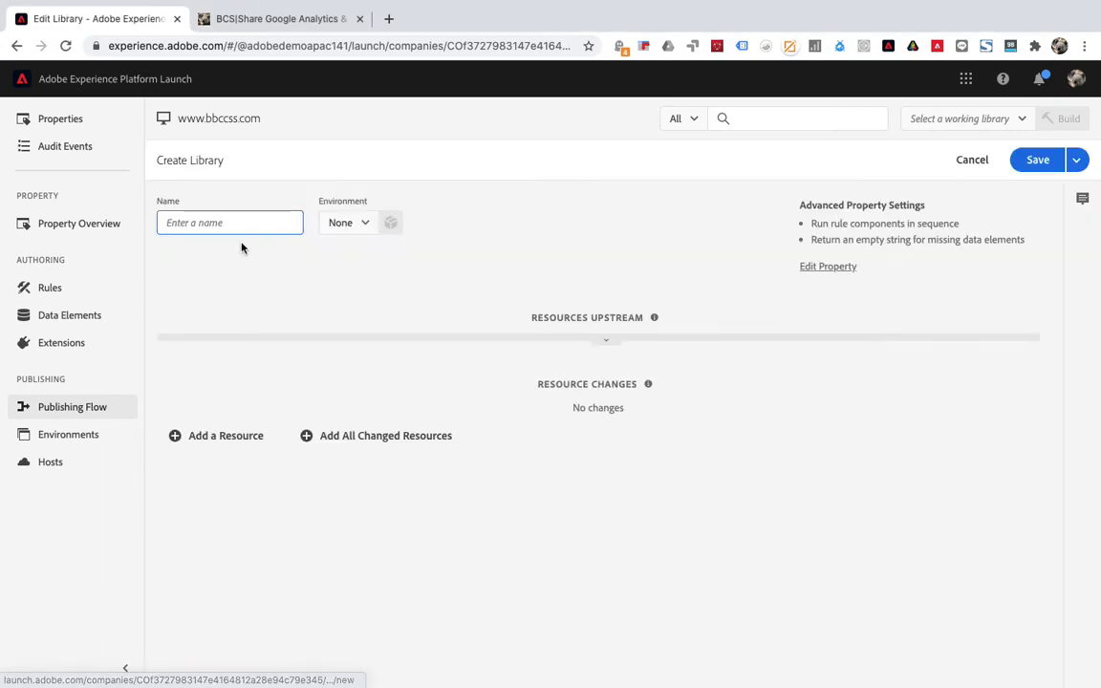
pyautogui.click(355, 230)
pyautogui.click(369, 284)
pyautogui.click(377, 441)
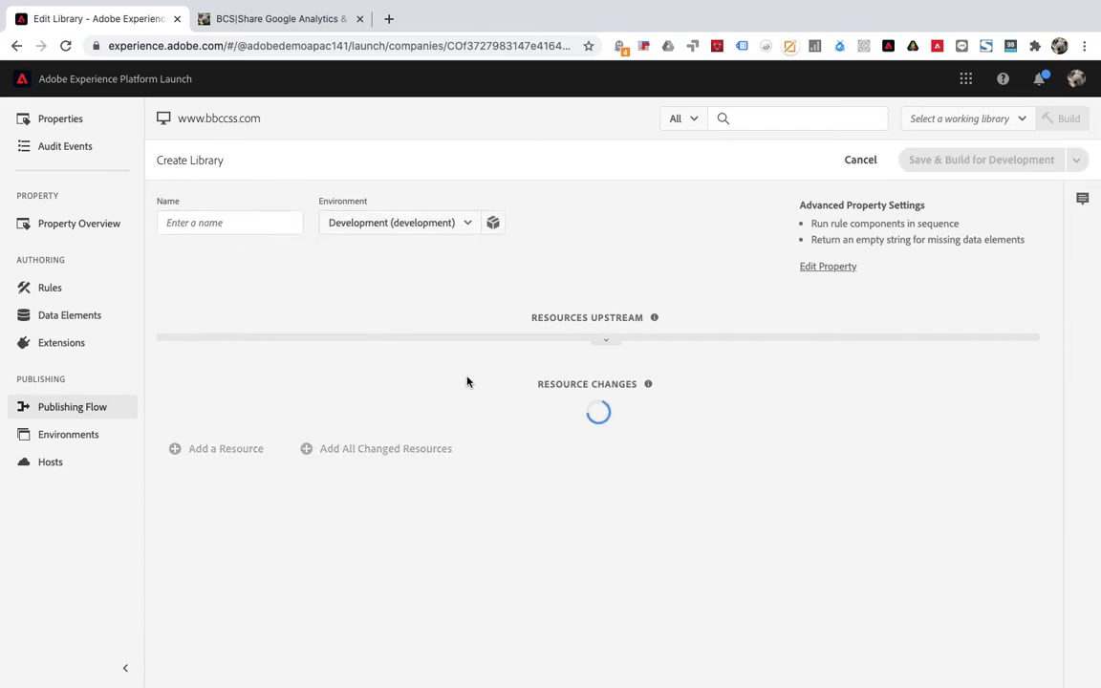
# Name the library 'subscribe test' and save and build it for Development.
pyautogui.click(219, 221)
pyautogui.write('sub')
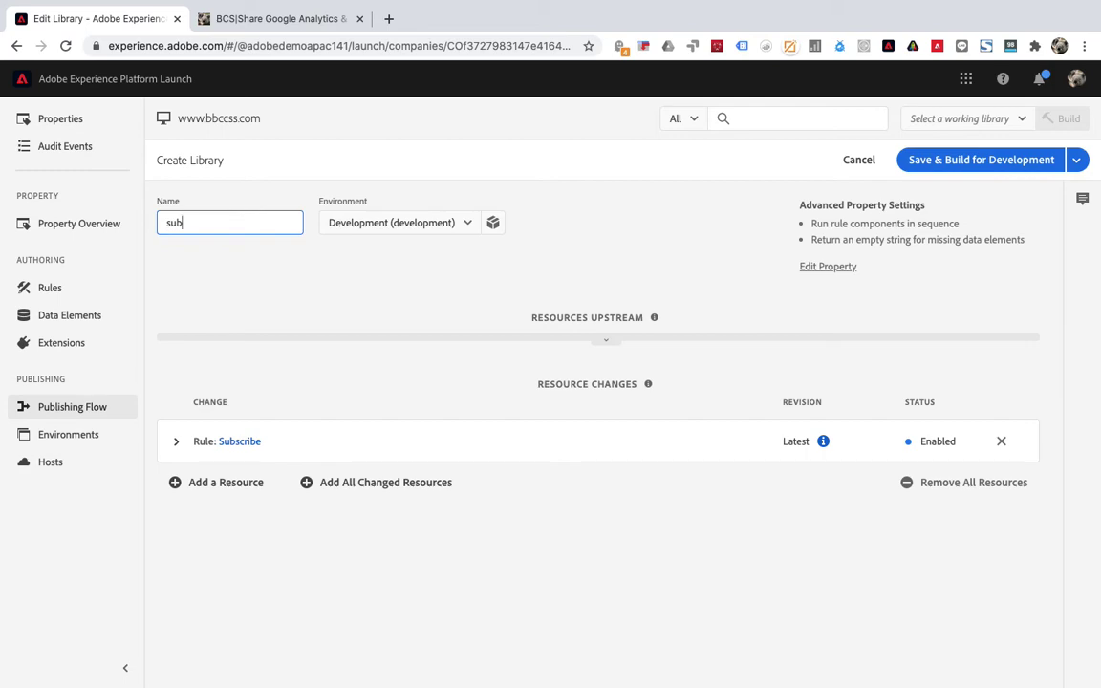
pyautogui.write('c')
pyautogui.press('BackSpace')
pyautogui.write('scribe test')
pyautogui.click(340, 293)
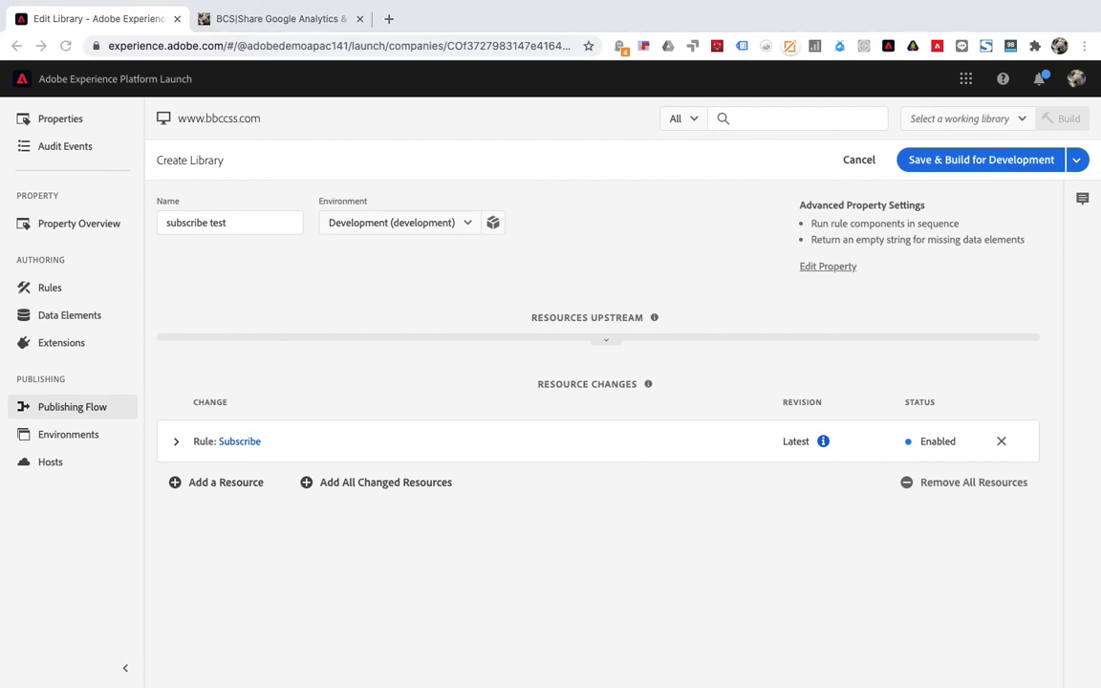
pyautogui.click(953, 163)
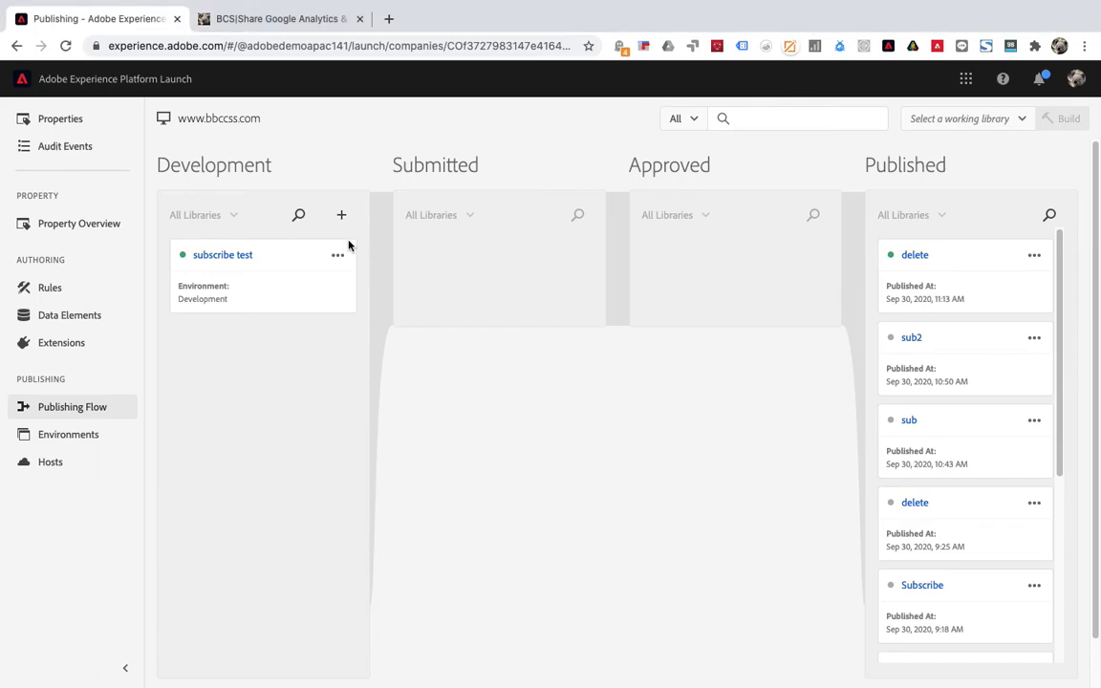
# Open Analytics in the Debugger for the BCS site and expand the captured page-view request.
pyautogui.click(288, 20)
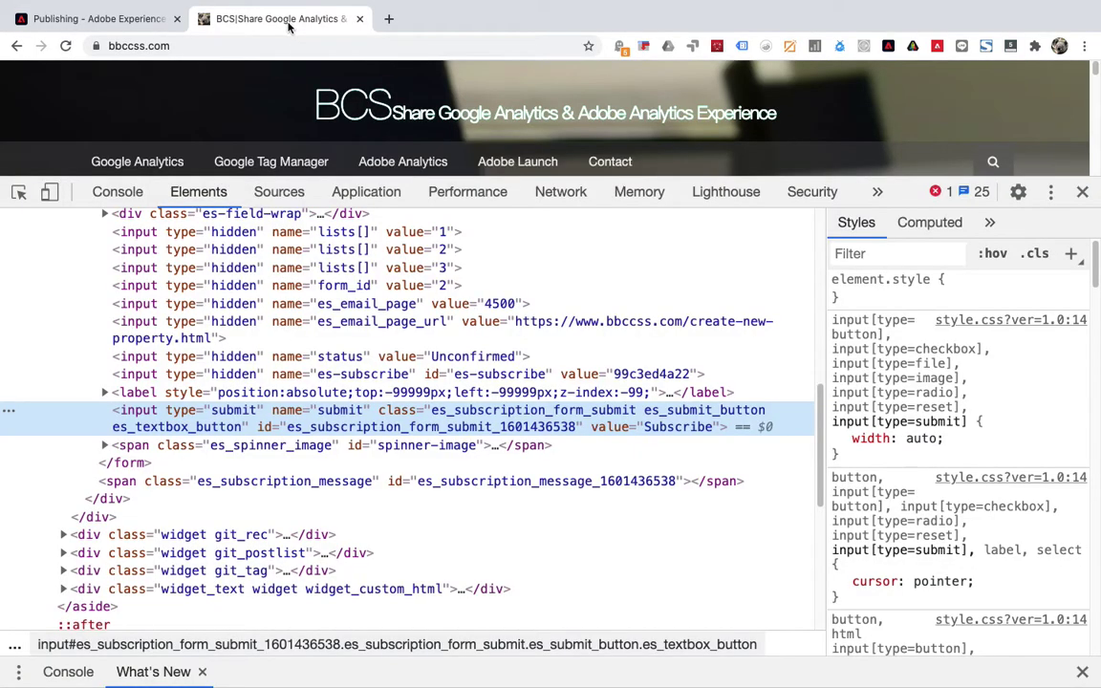
pyautogui.click(1084, 190)
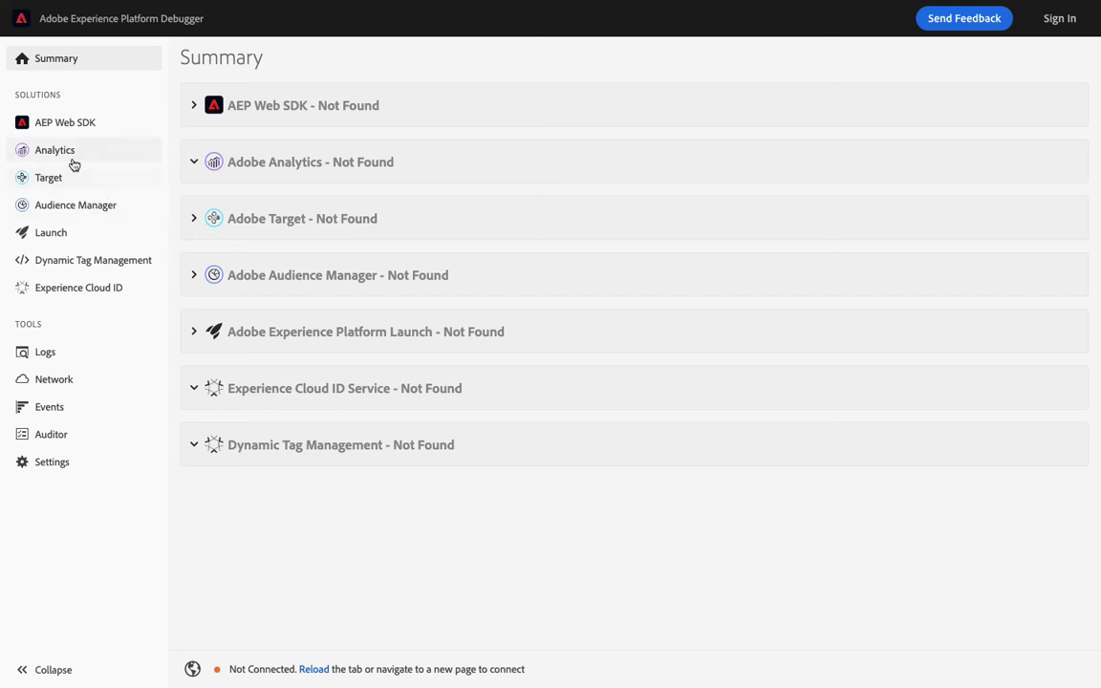
pyautogui.click(69, 155)
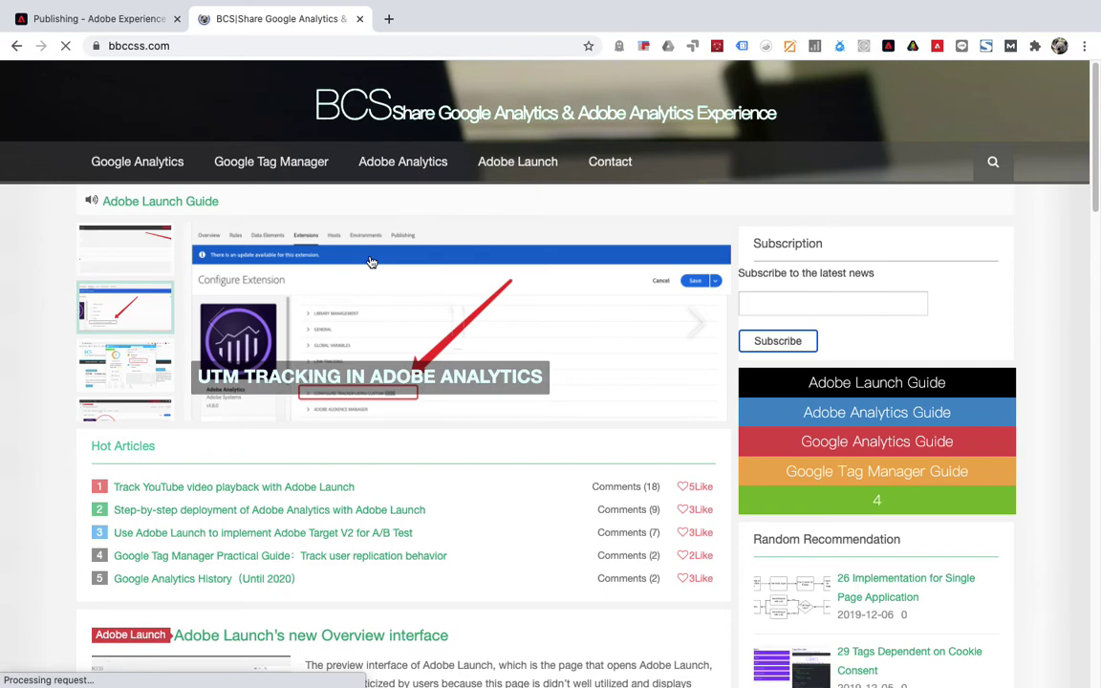
pyautogui.hotkey('ctrl', 'Right')
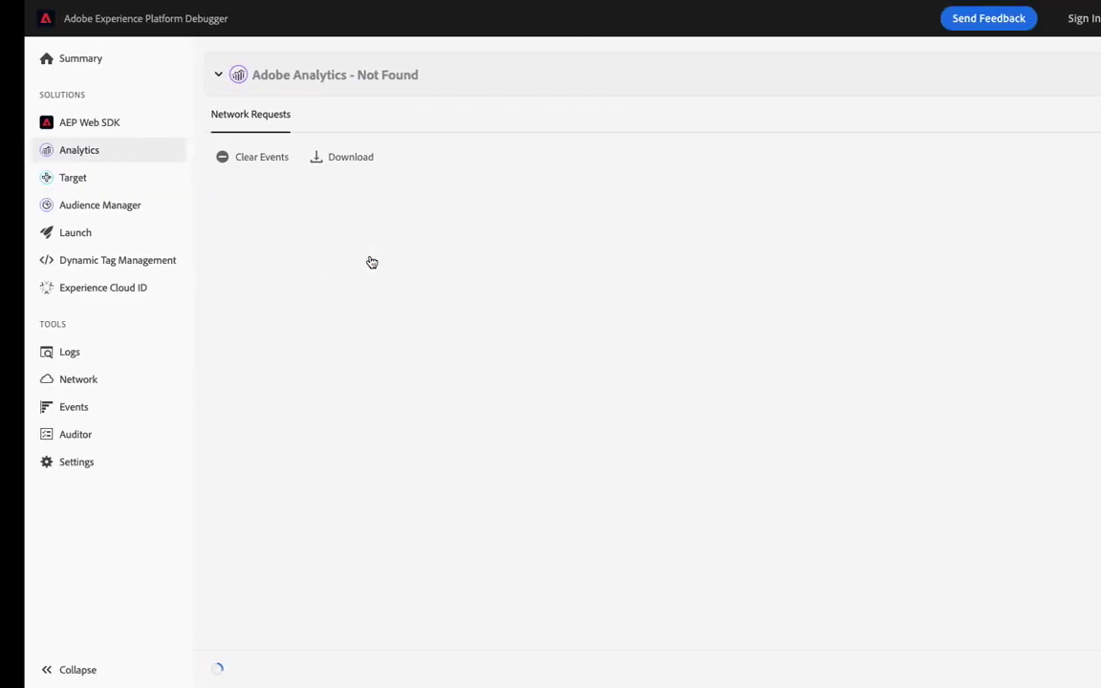
pyautogui.click(270, 207)
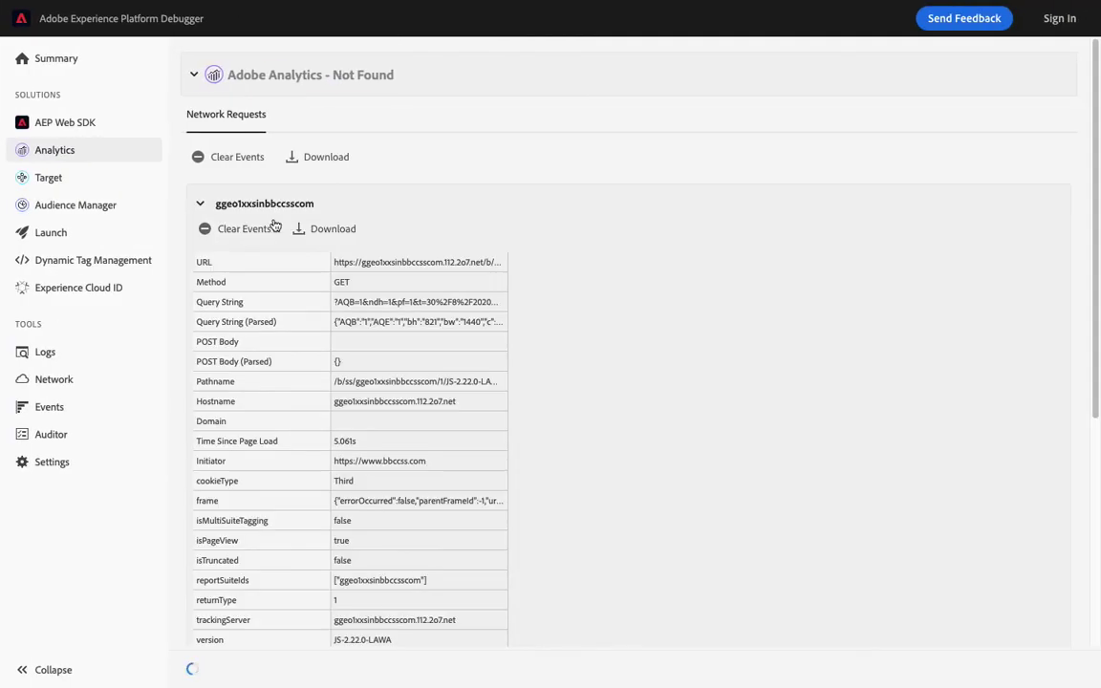
pyautogui.scroll(-1, 336, 402)
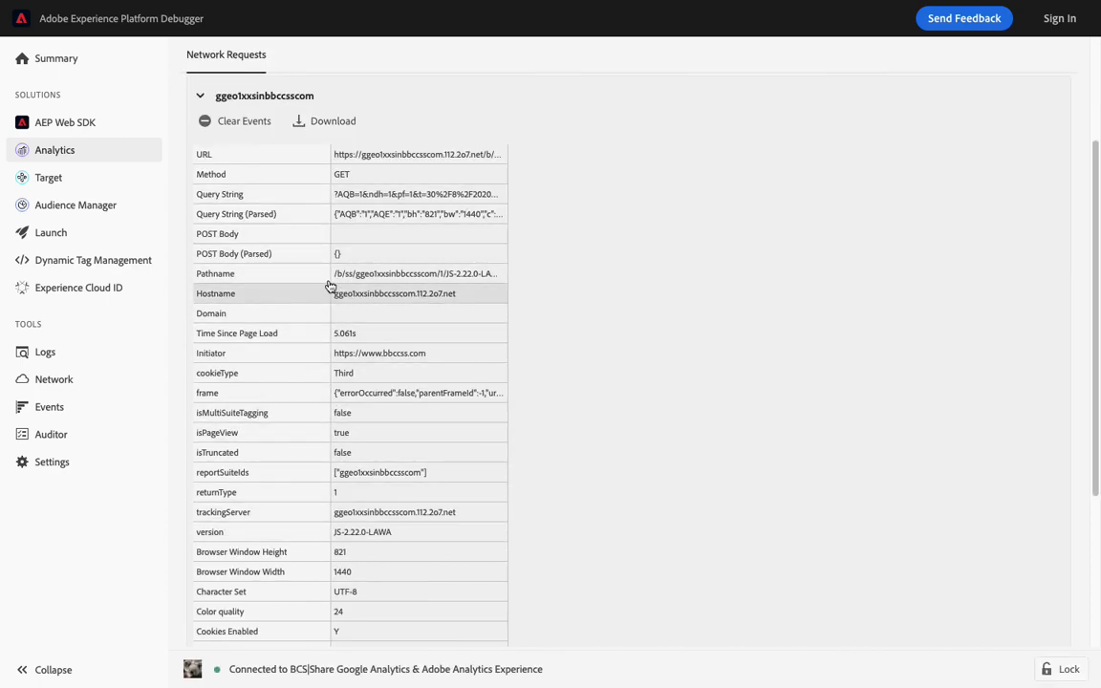
pyautogui.scroll(1, 330, 286)
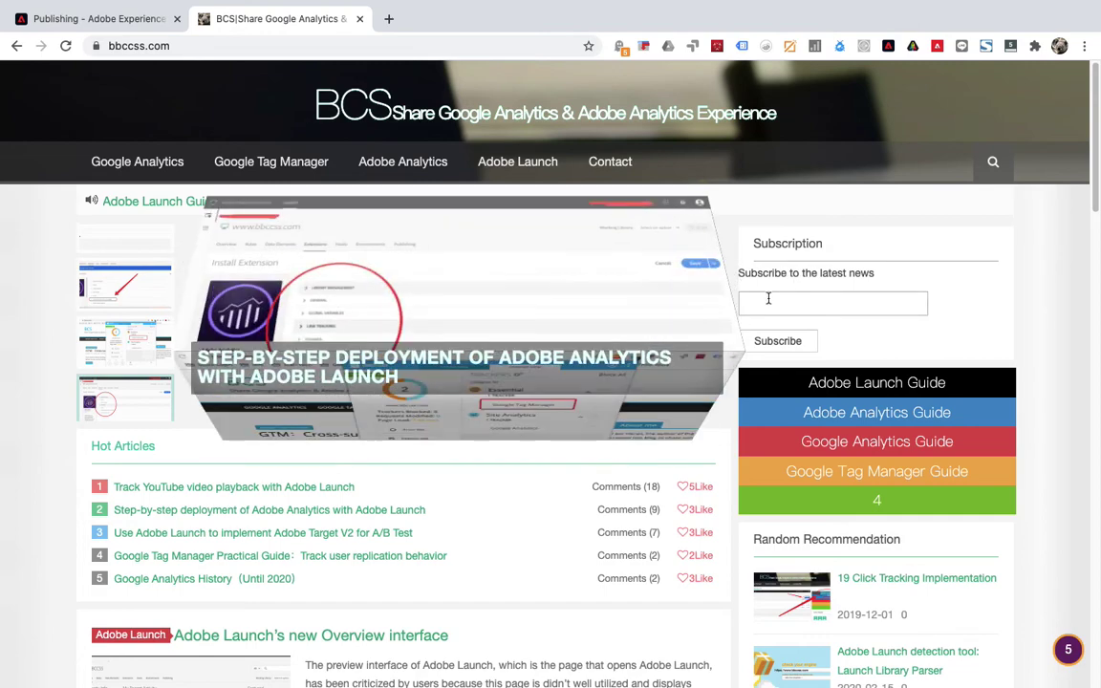
# Enter '11' in the subscription email field and submit, triggering the missing-'@' warning.
pyautogui.click(768, 302)
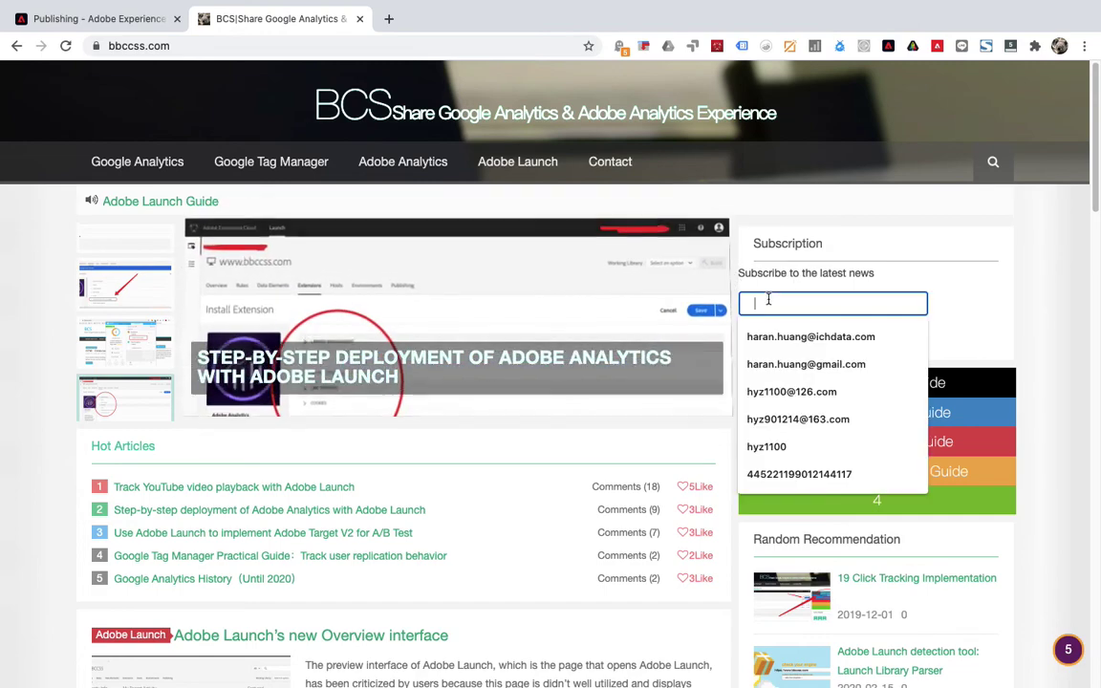
pyautogui.write('11')
pyautogui.click(781, 342)
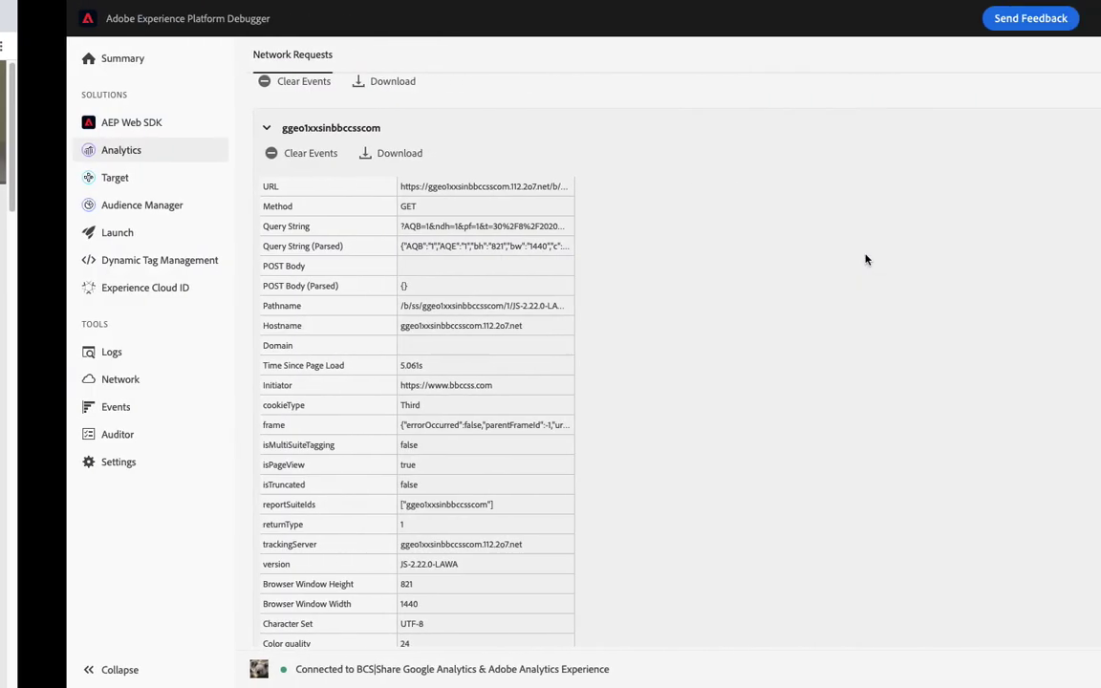
pyautogui.scroll(3, 423, 315)
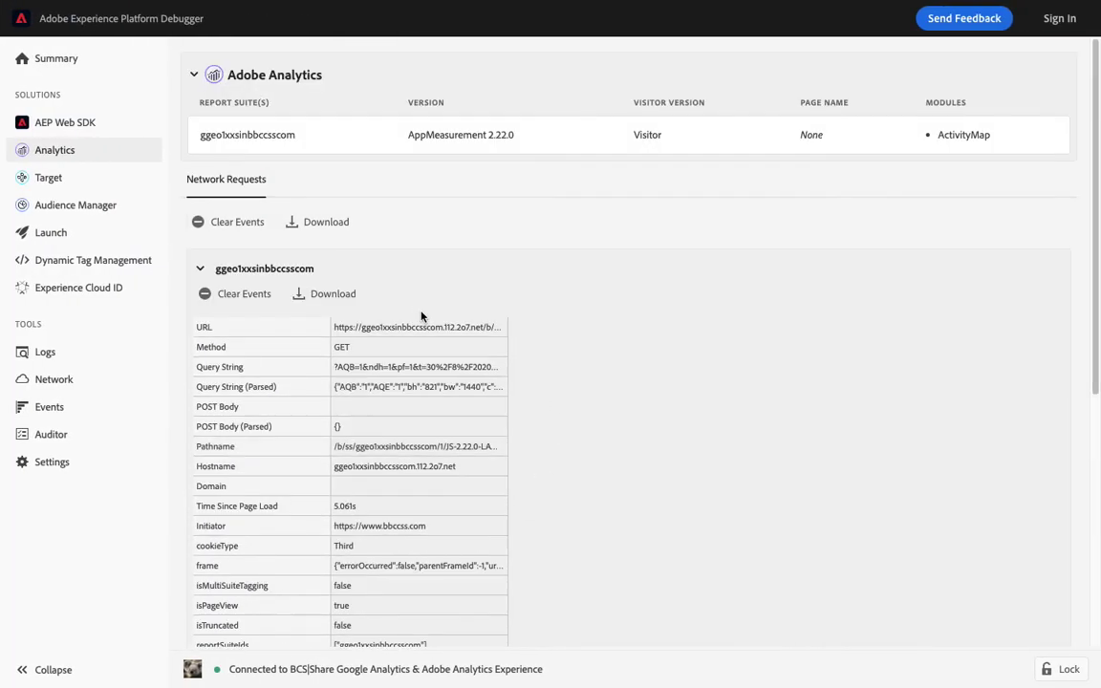
pyautogui.scroll(-3, 423, 315)
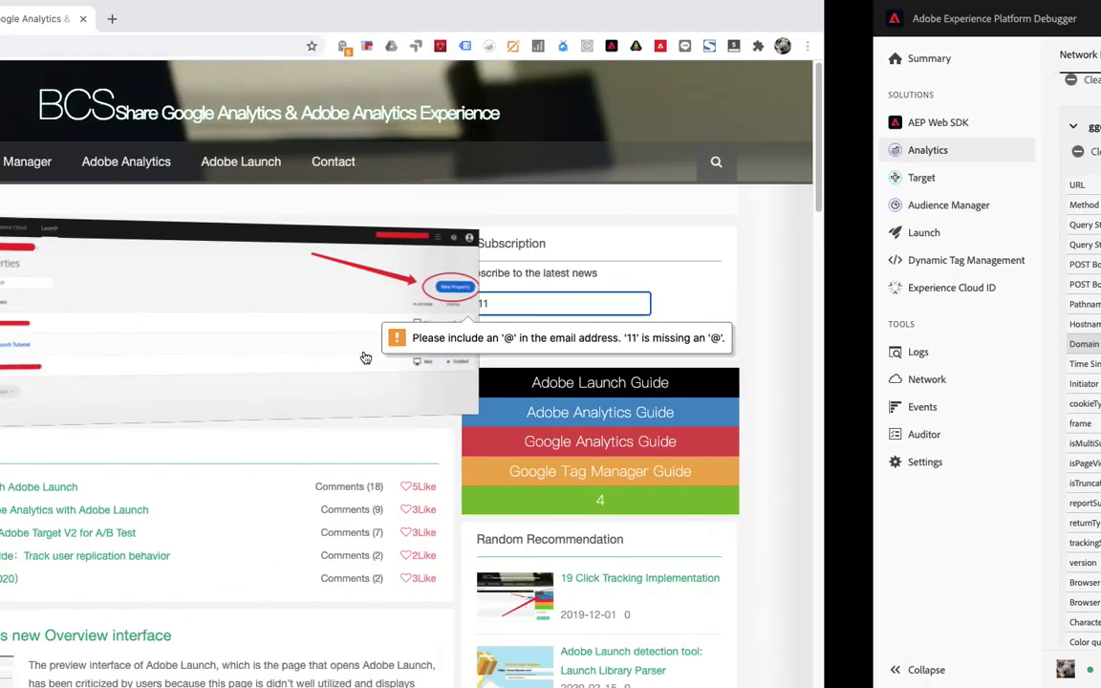
# Replace the invalid entry with a saved e-mail address from autocomplete and submit the Subscribe form.
pyautogui.press('BackSpace')
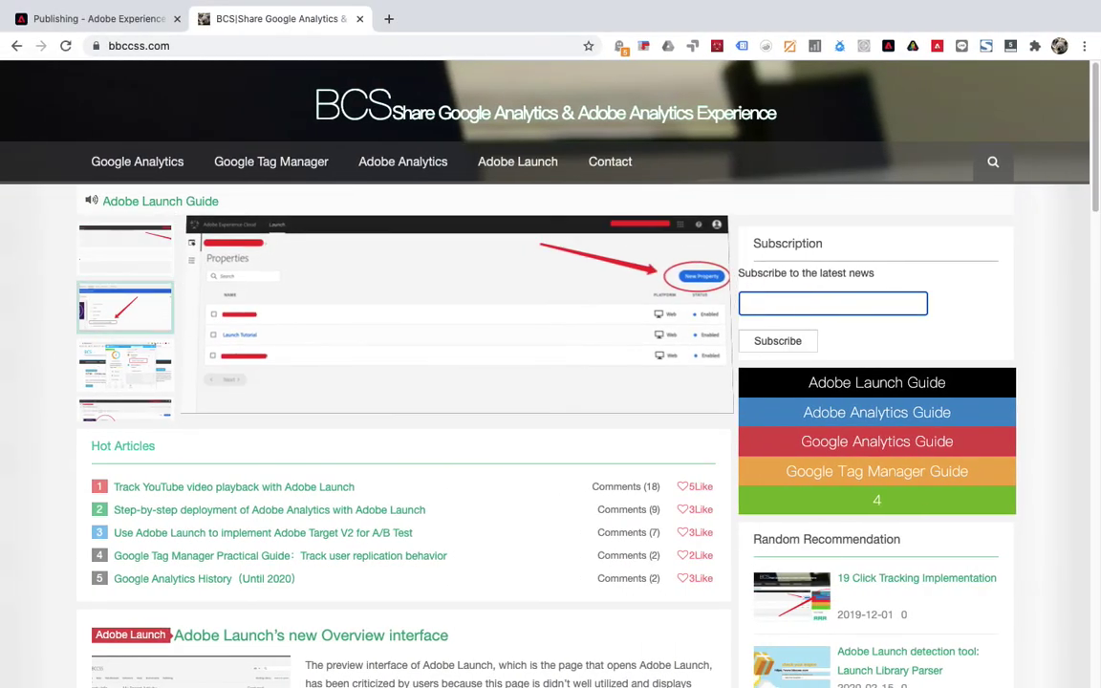
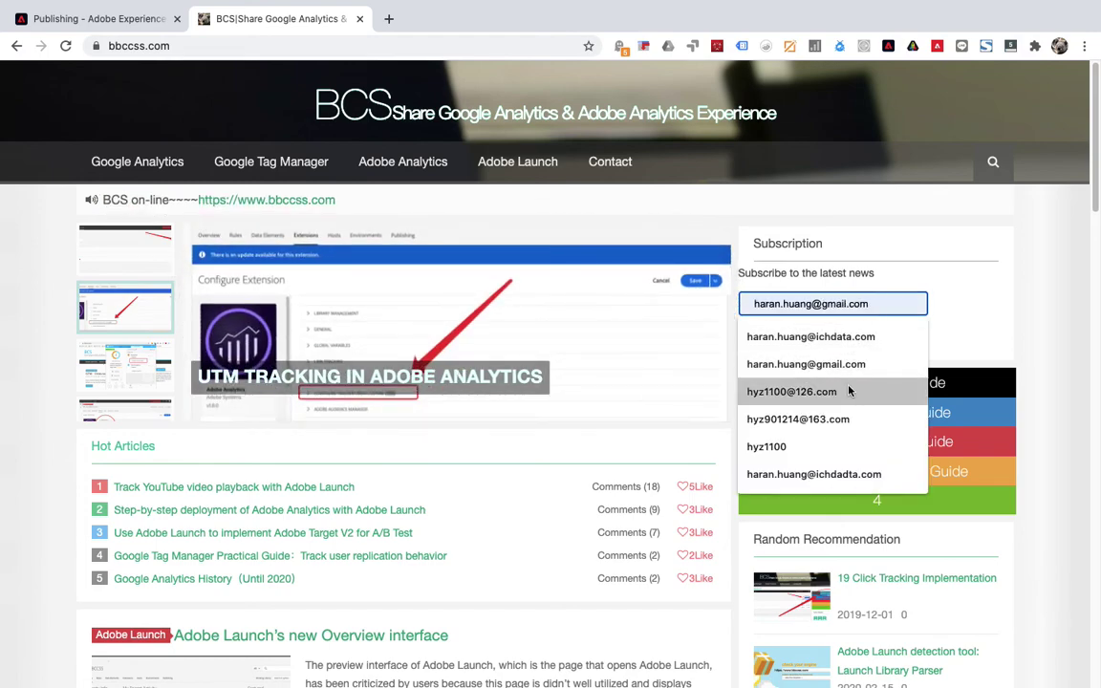
pyautogui.click(841, 391)
pyautogui.click(779, 341)
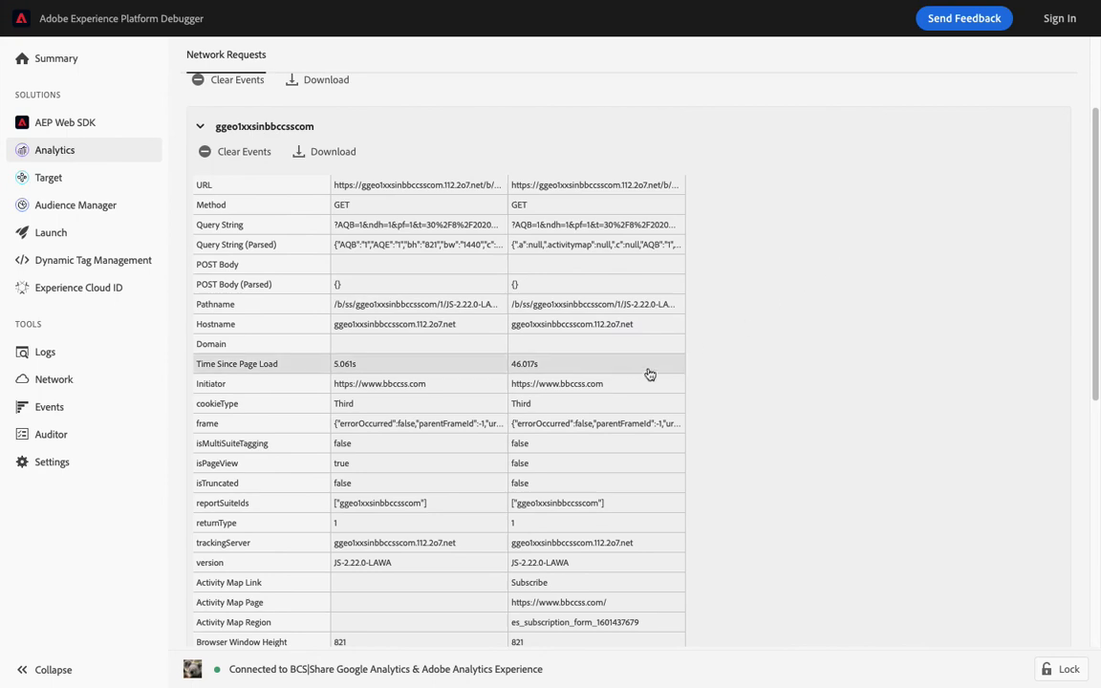
# Find the Subscribe link request with eVar5 = Subscribe in Network Requests, then return to the BCS site.
pyautogui.scroll(-5, 639, 396)
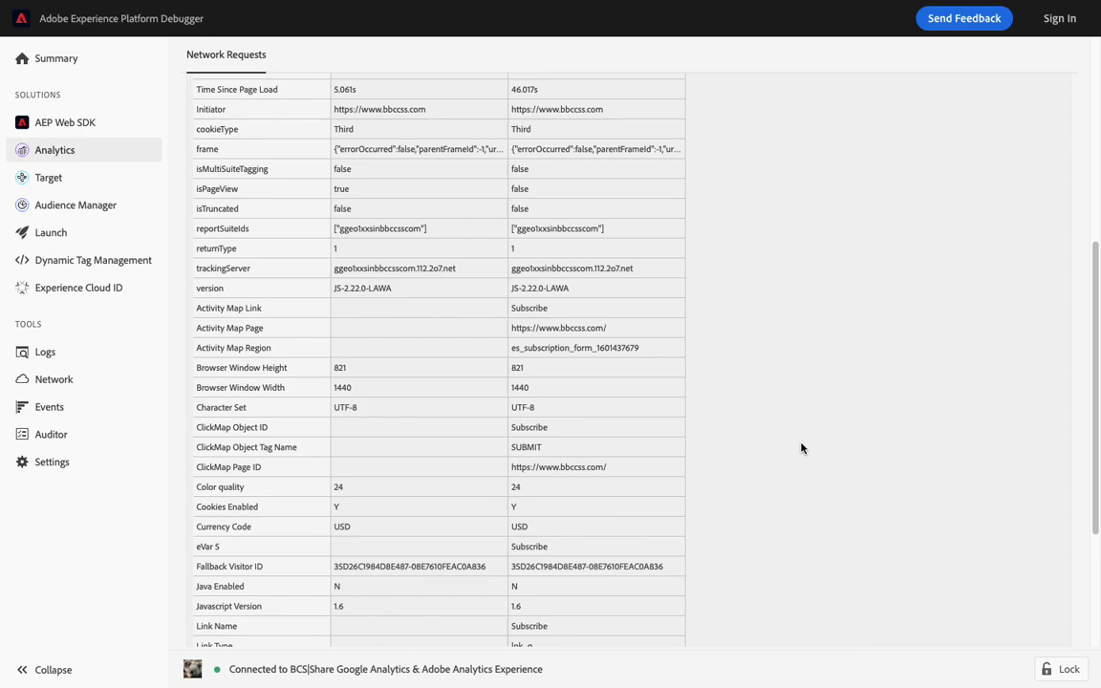
pyautogui.hotkey('ctrl', 'Left')
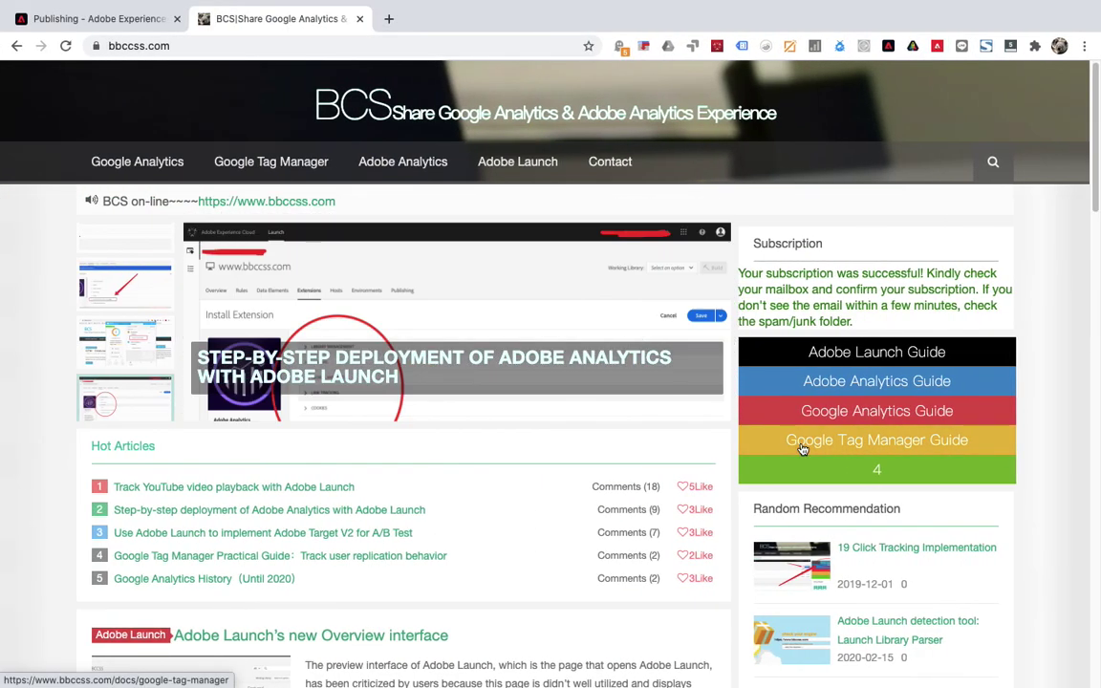